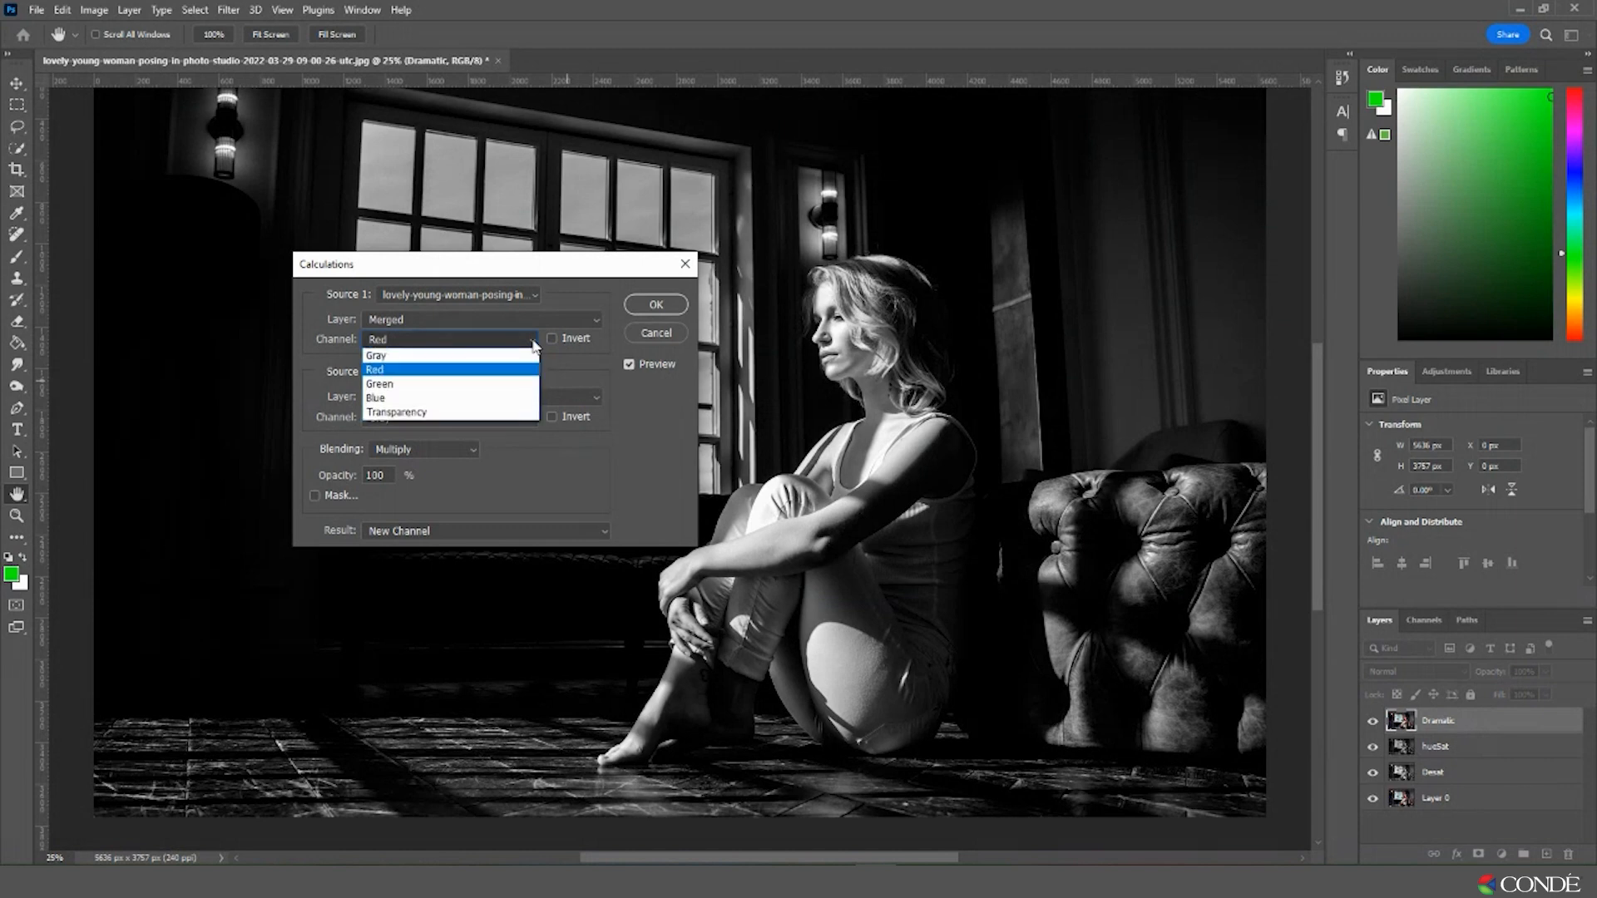
- In Calculations, set Source 1's channel to Gray and Source 2's channel on the Dramatic layer to Red
left_click(524, 356)
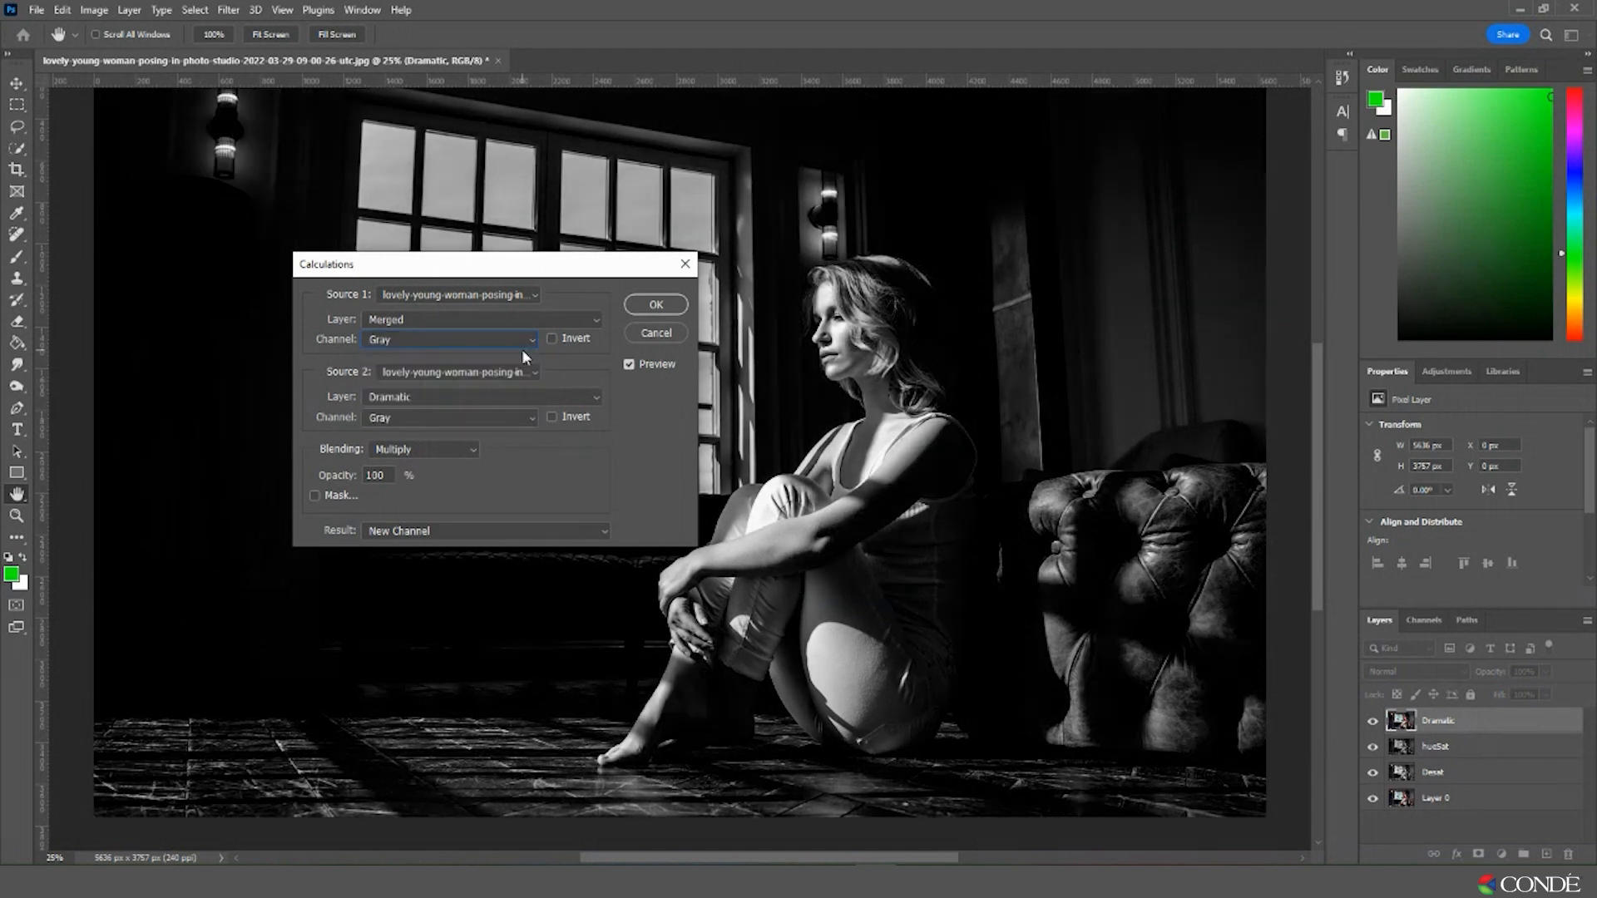
left_click(498, 416)
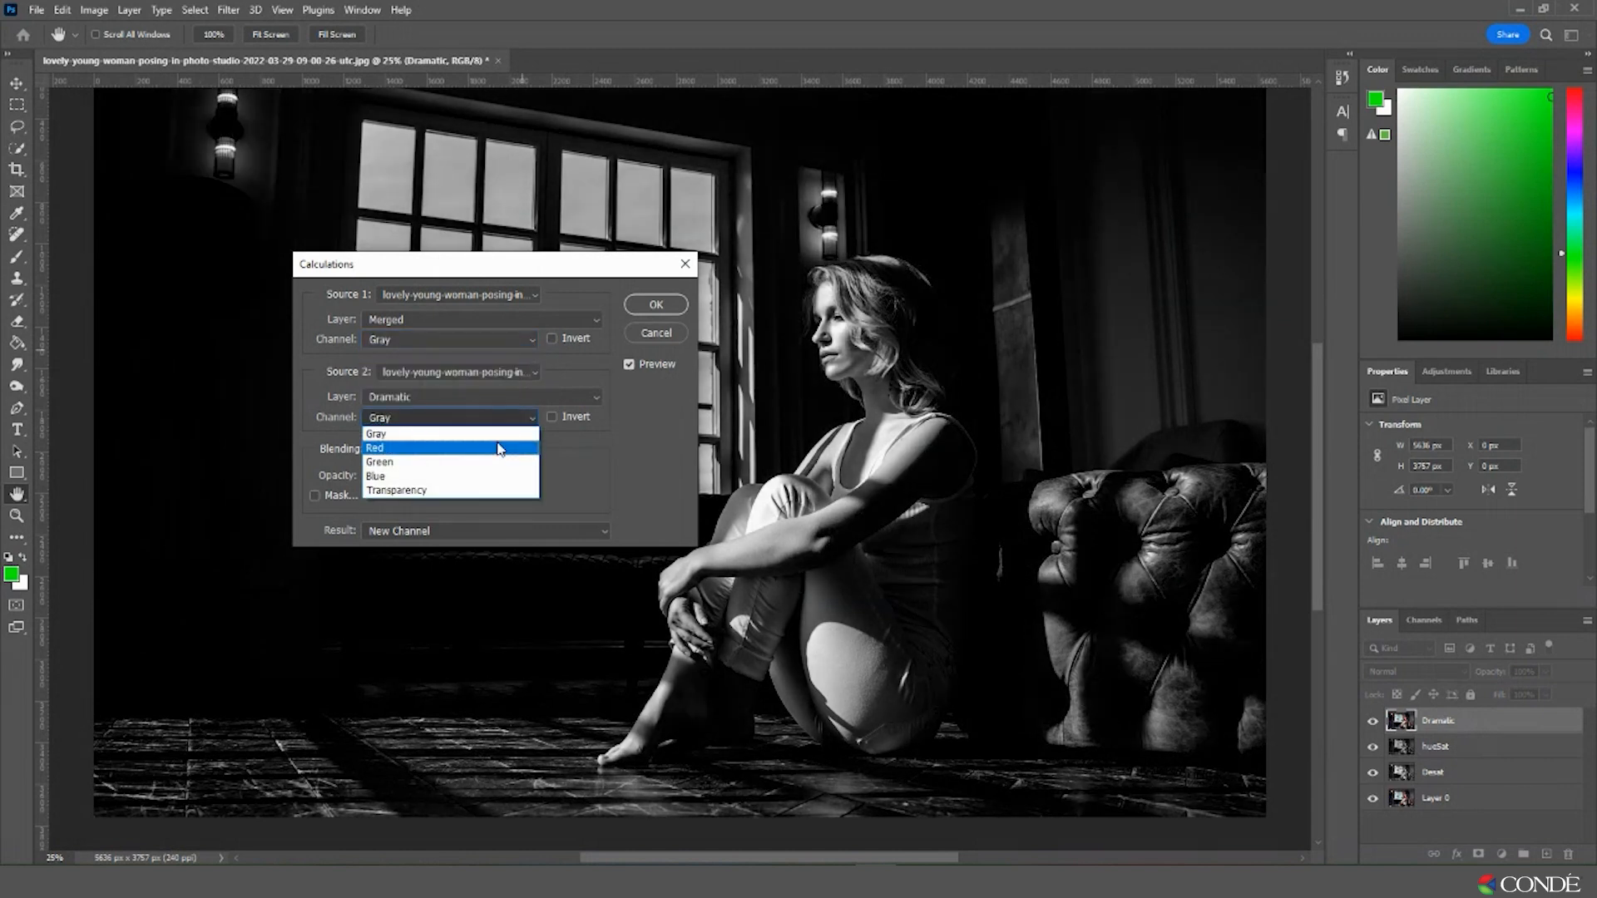
left_click(501, 445)
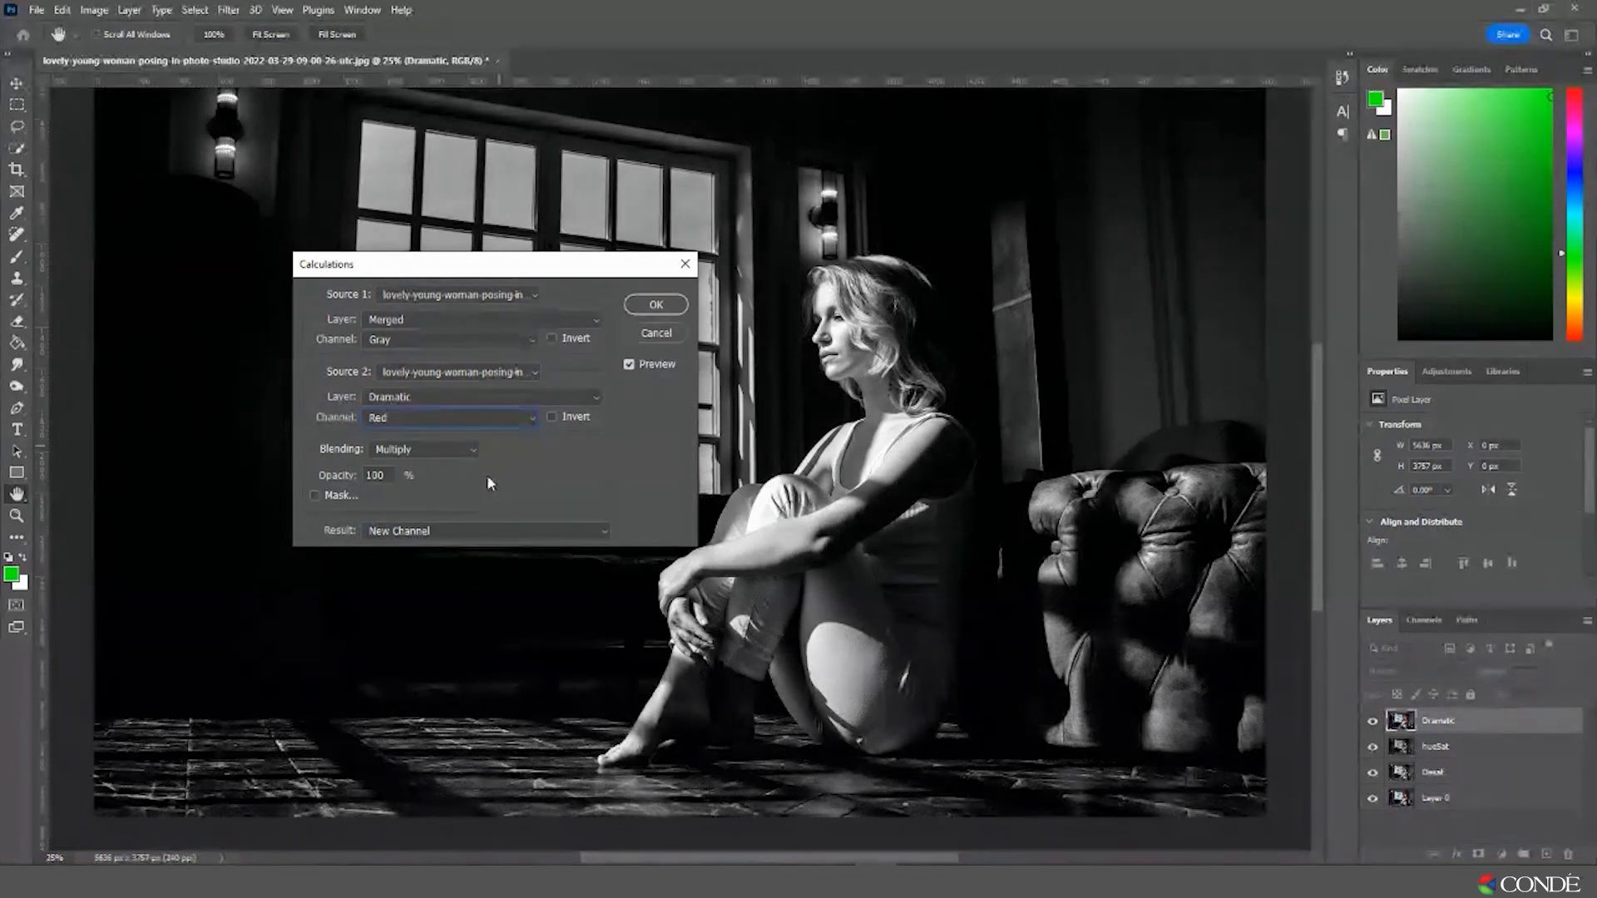
- Keep Multiply blending at 100% opacity and output the calculation to a new channel
left_click(466, 449)
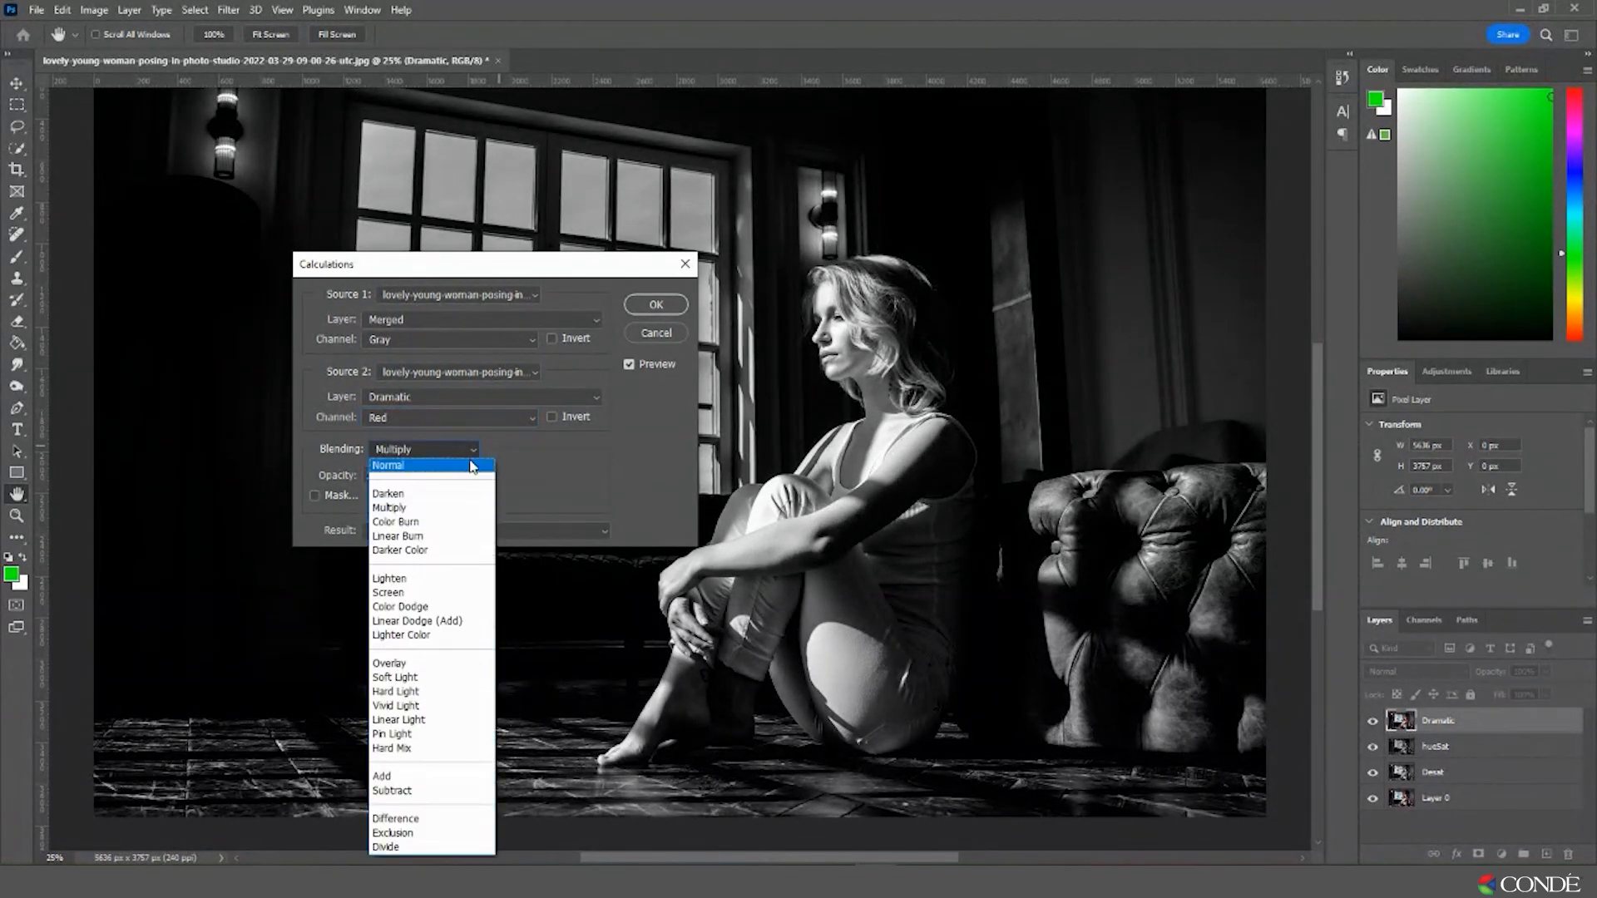
left_click(518, 460)
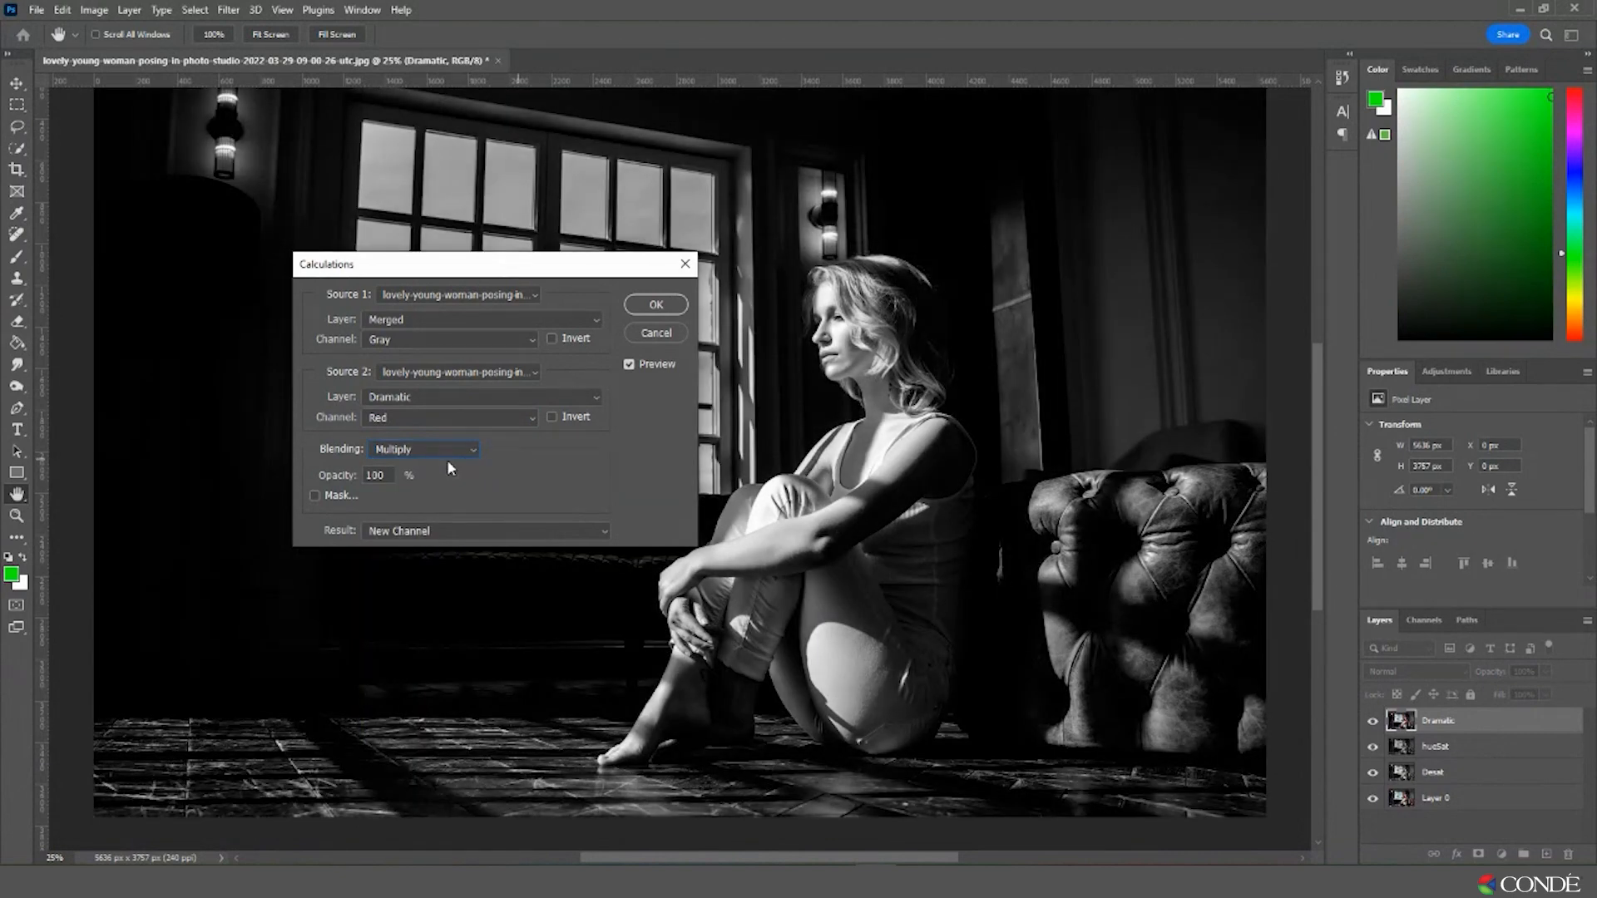
left_click_drag(408, 475, 462, 467)
left_click(487, 530)
left_click(484, 559)
left_click(657, 304)
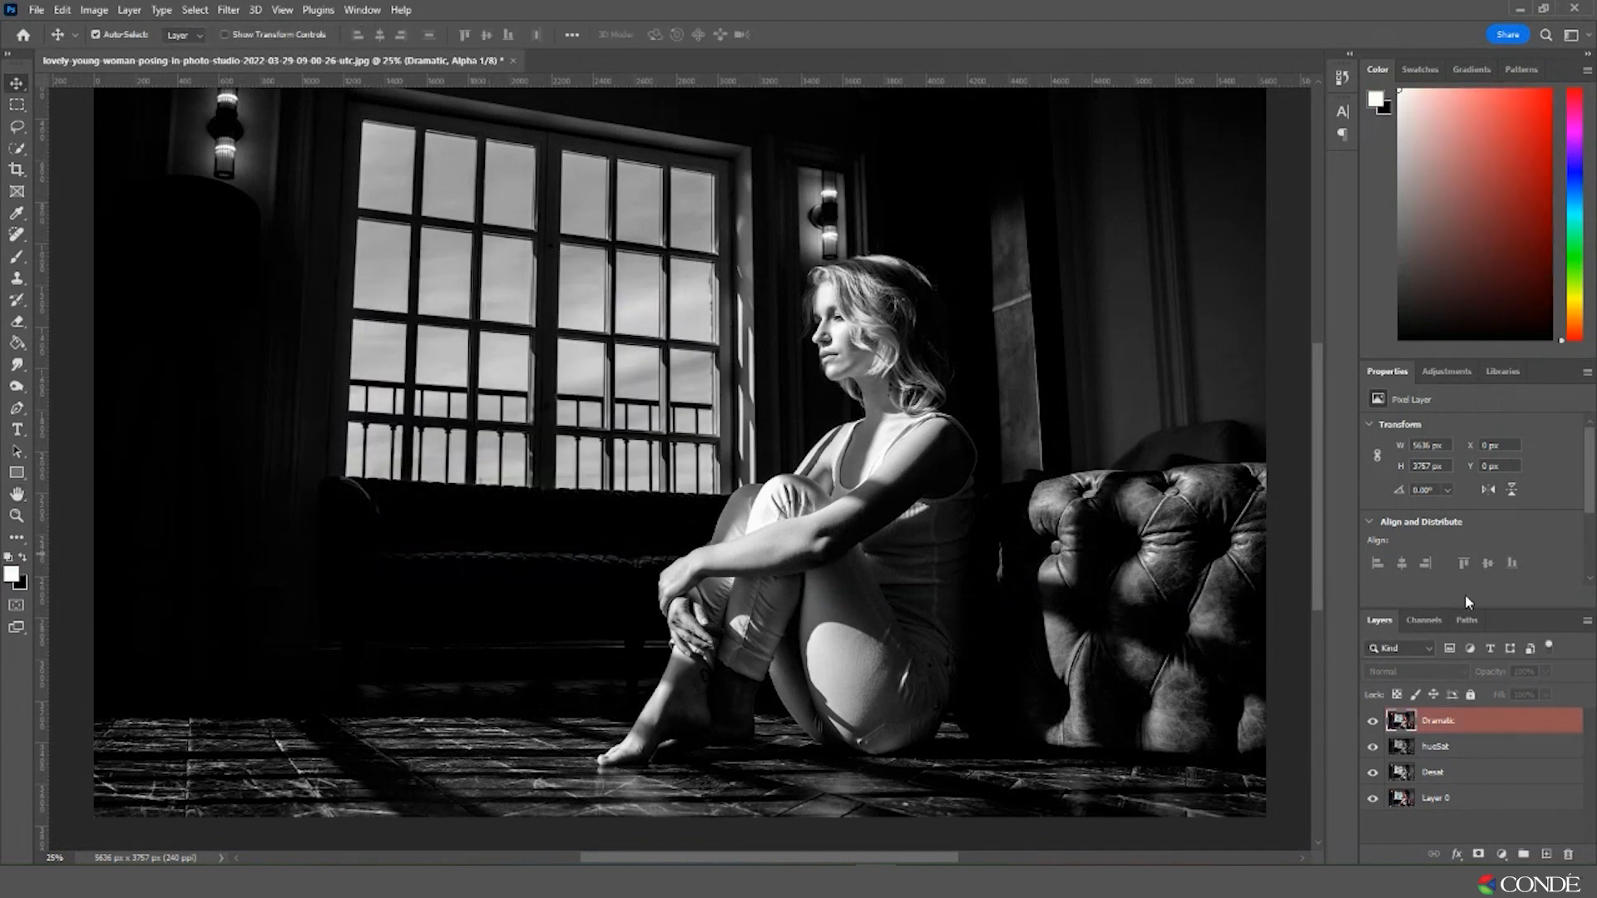
- Select the entire Alpha 1 channel and copy its contents
left_click(1424, 621)
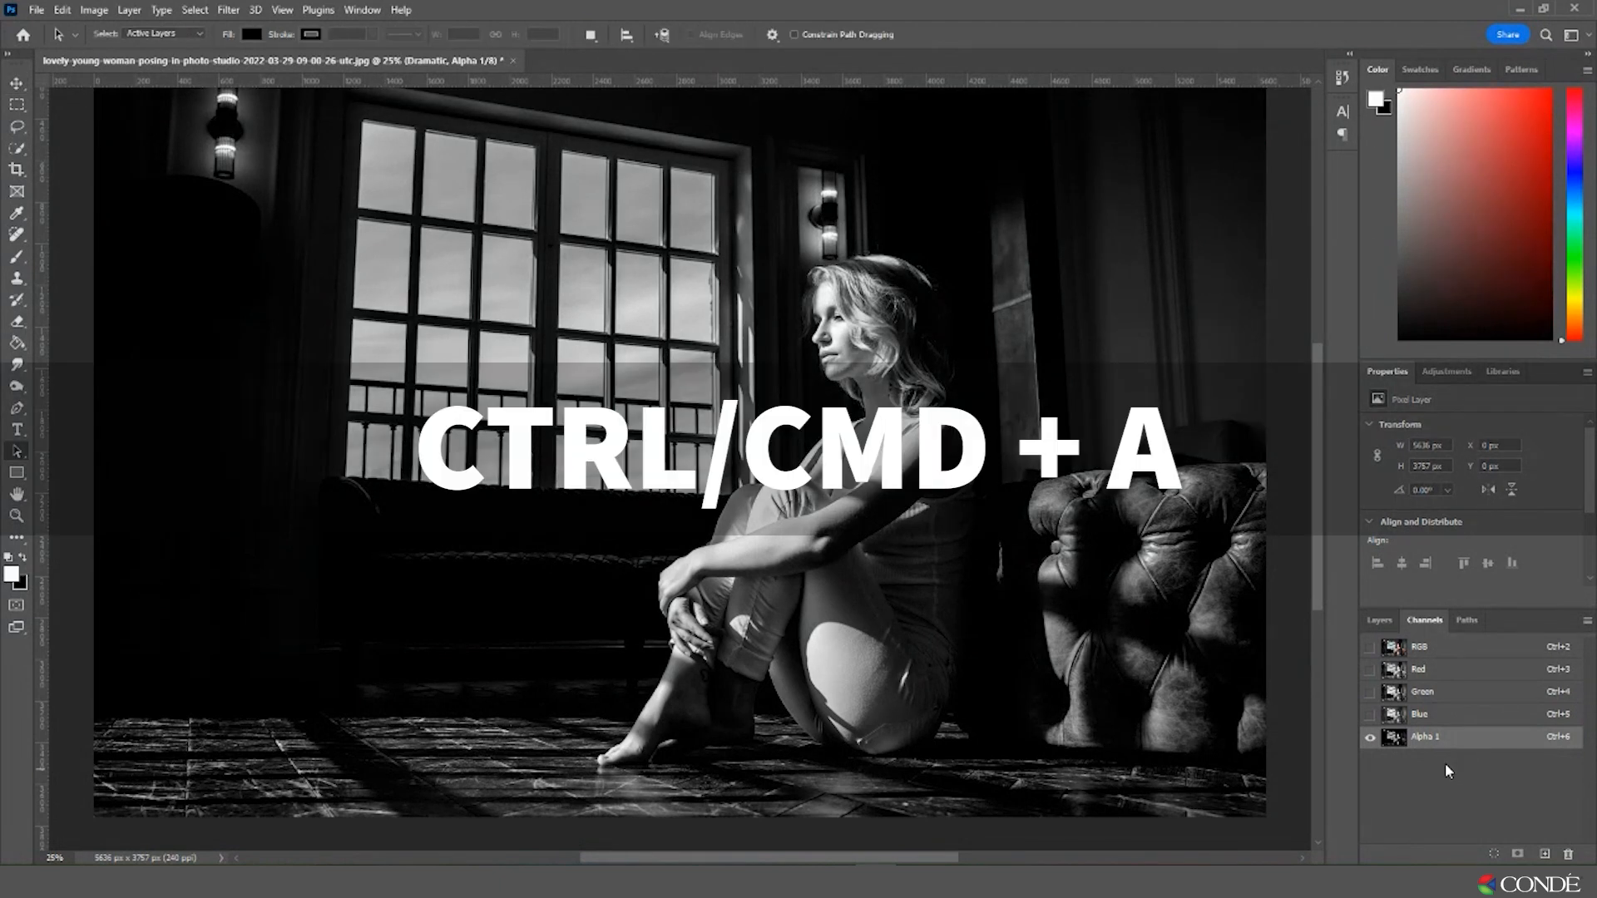
key("a")
key("ctrl+a")
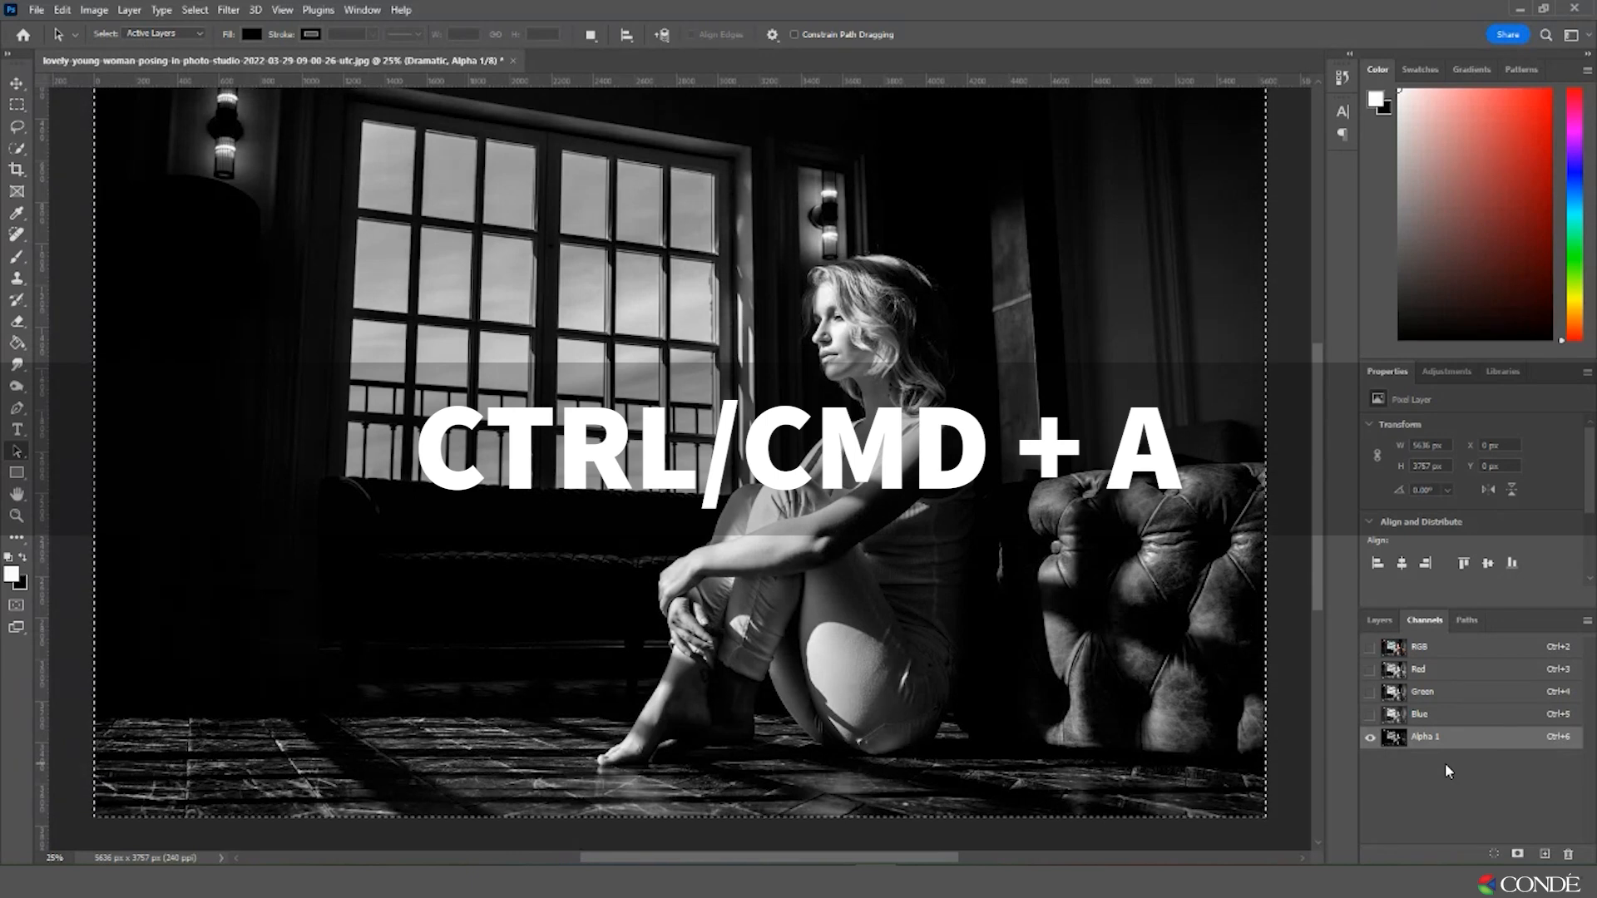
key("ctrl+c")
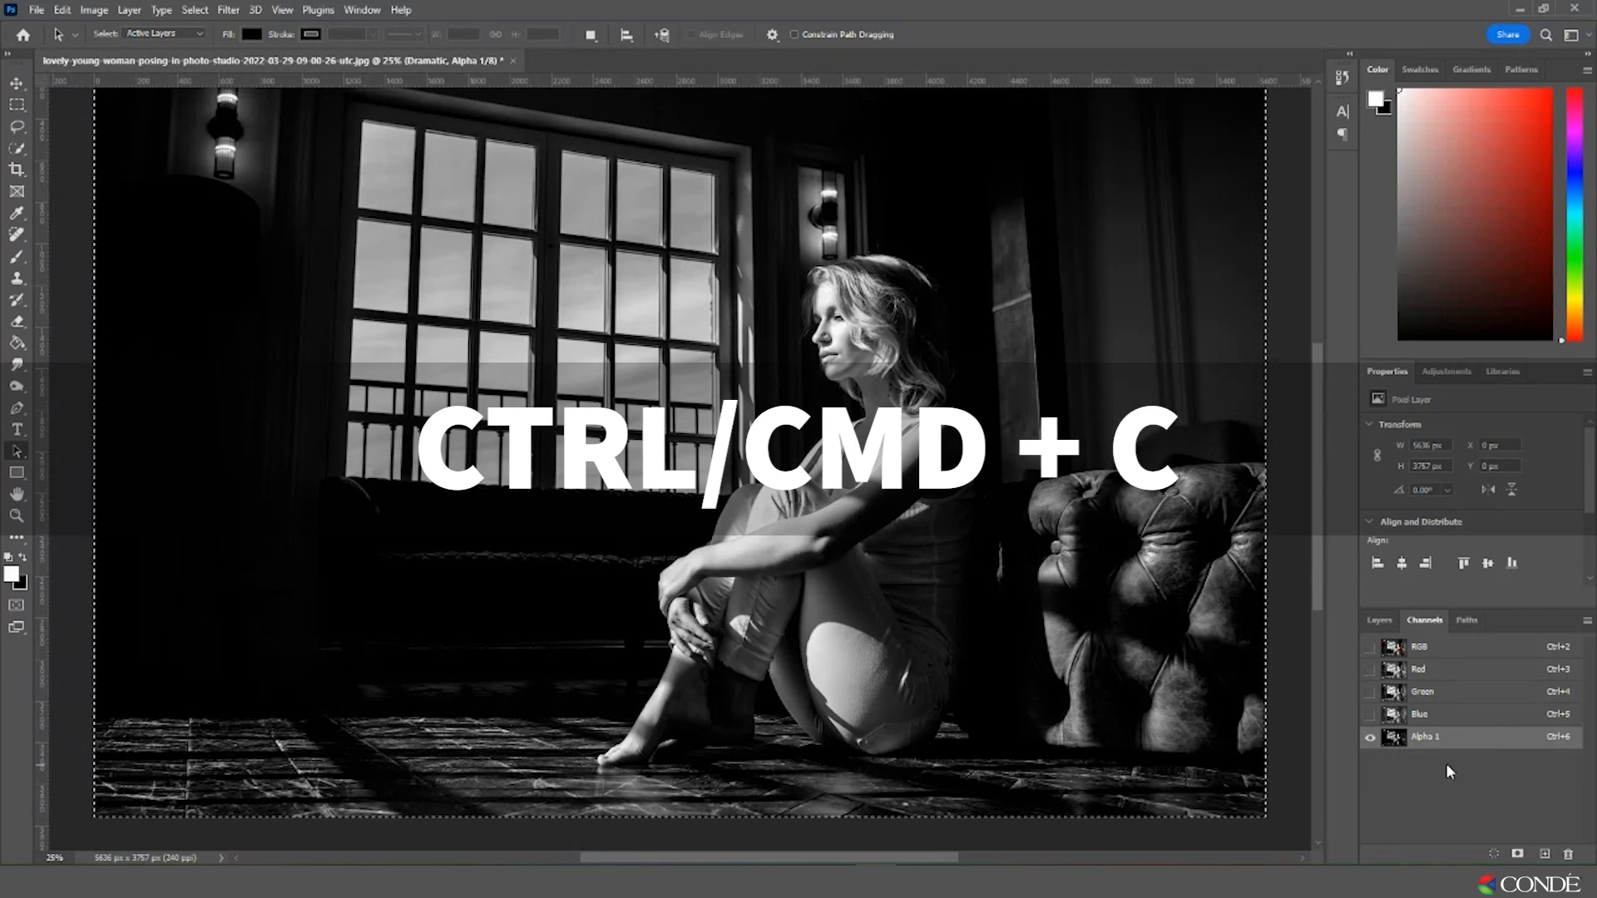
- Add a new layer above Dramatic and paste the copied channel image into it
left_click(1380, 620)
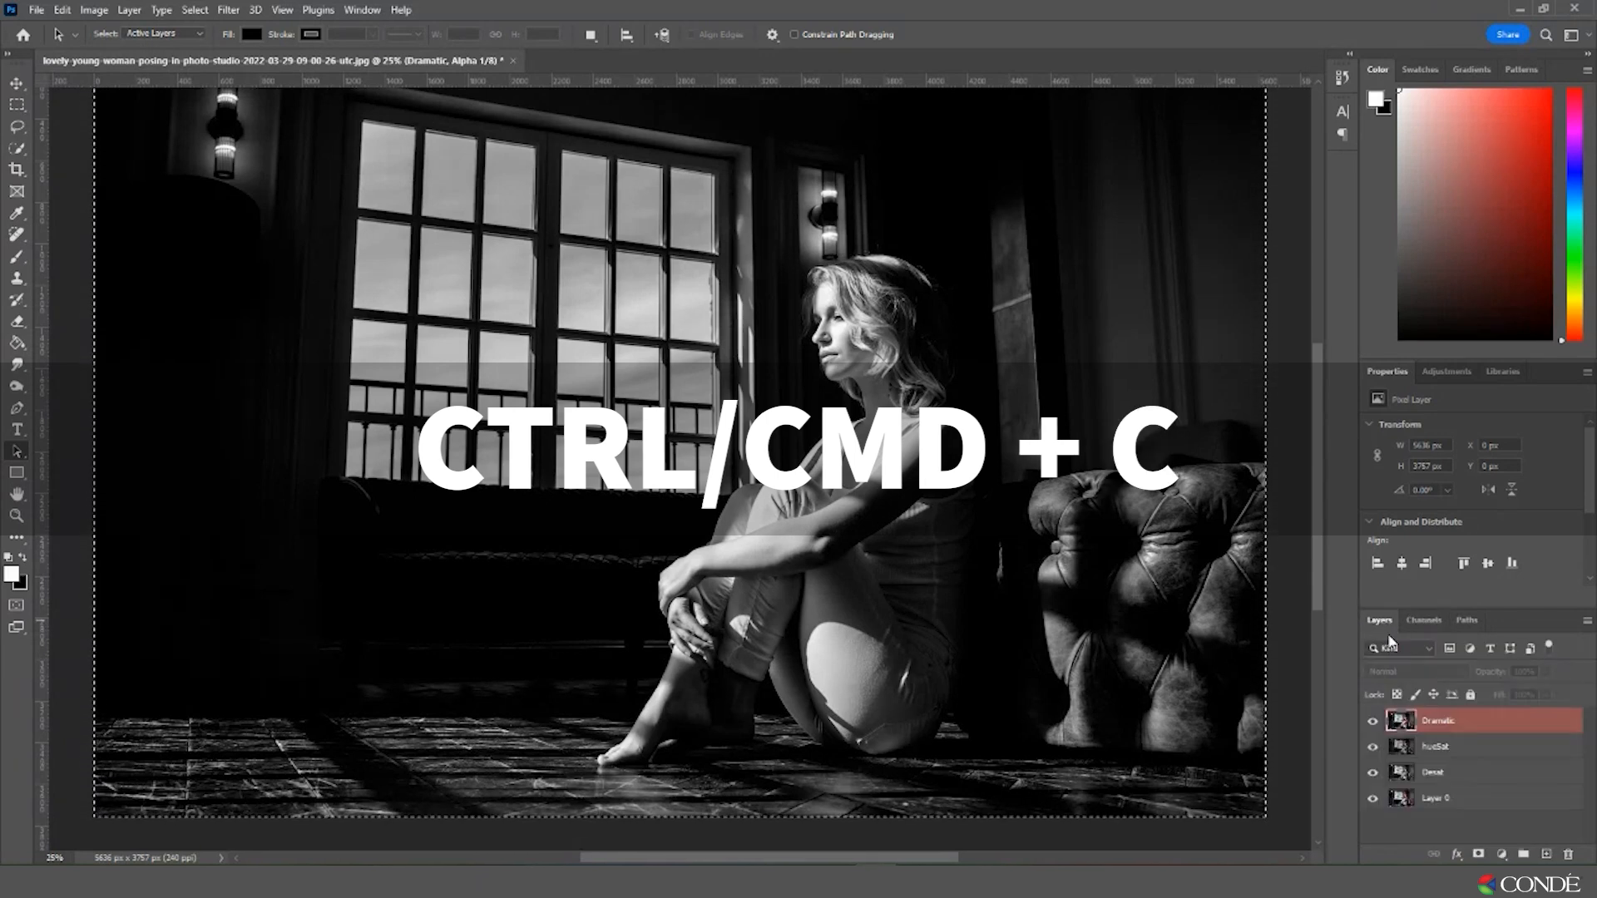
left_click(1545, 855)
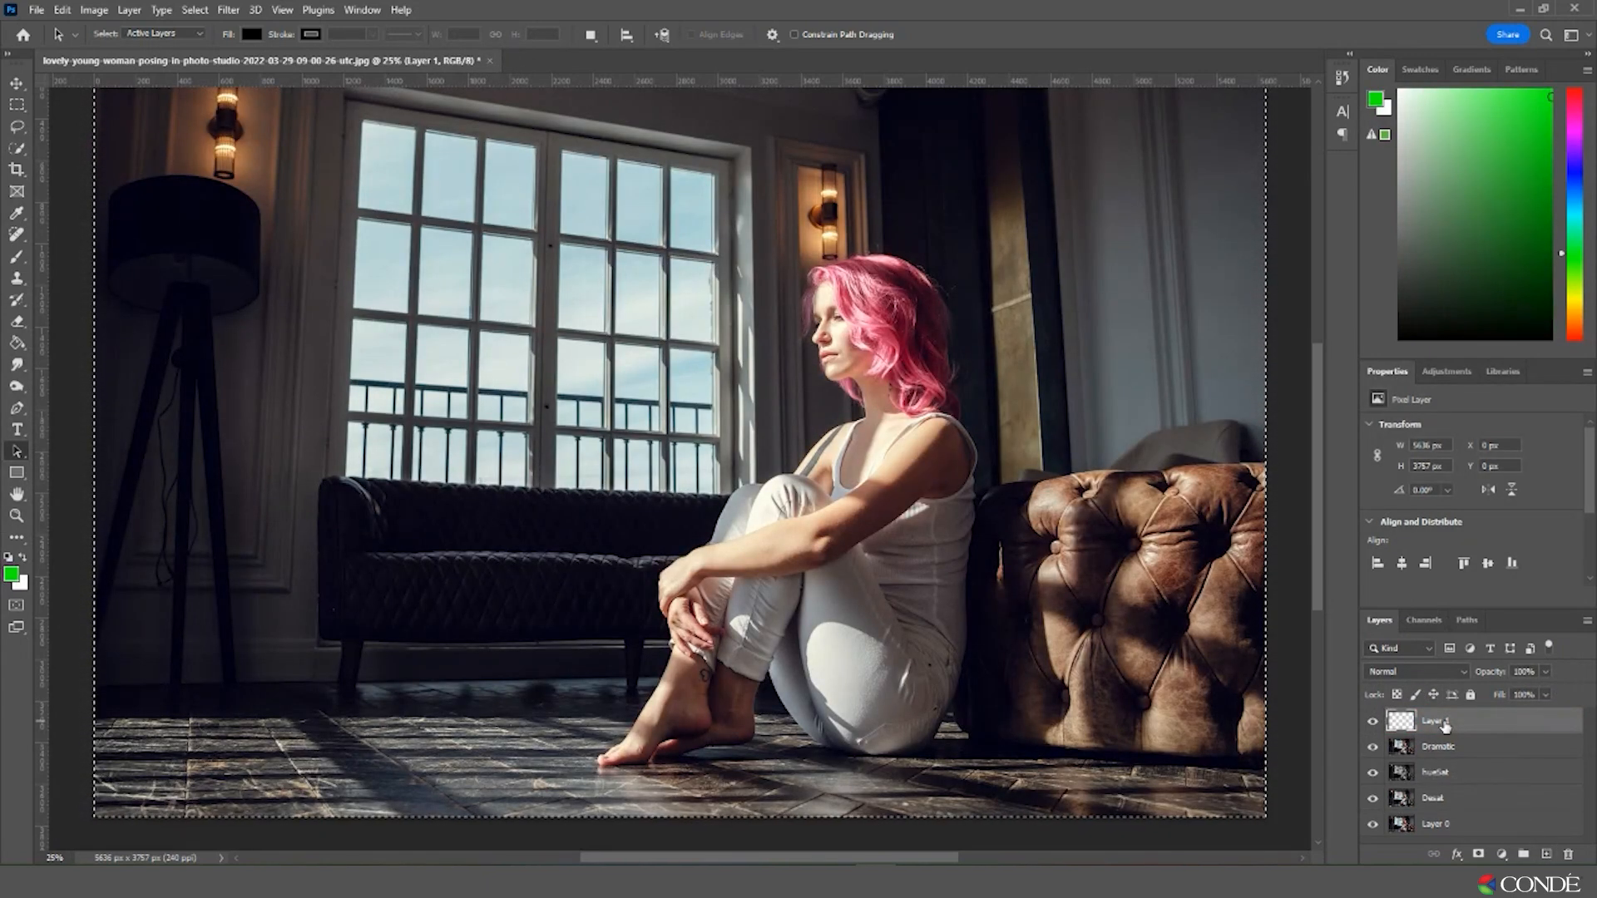
key("ctrl+v")
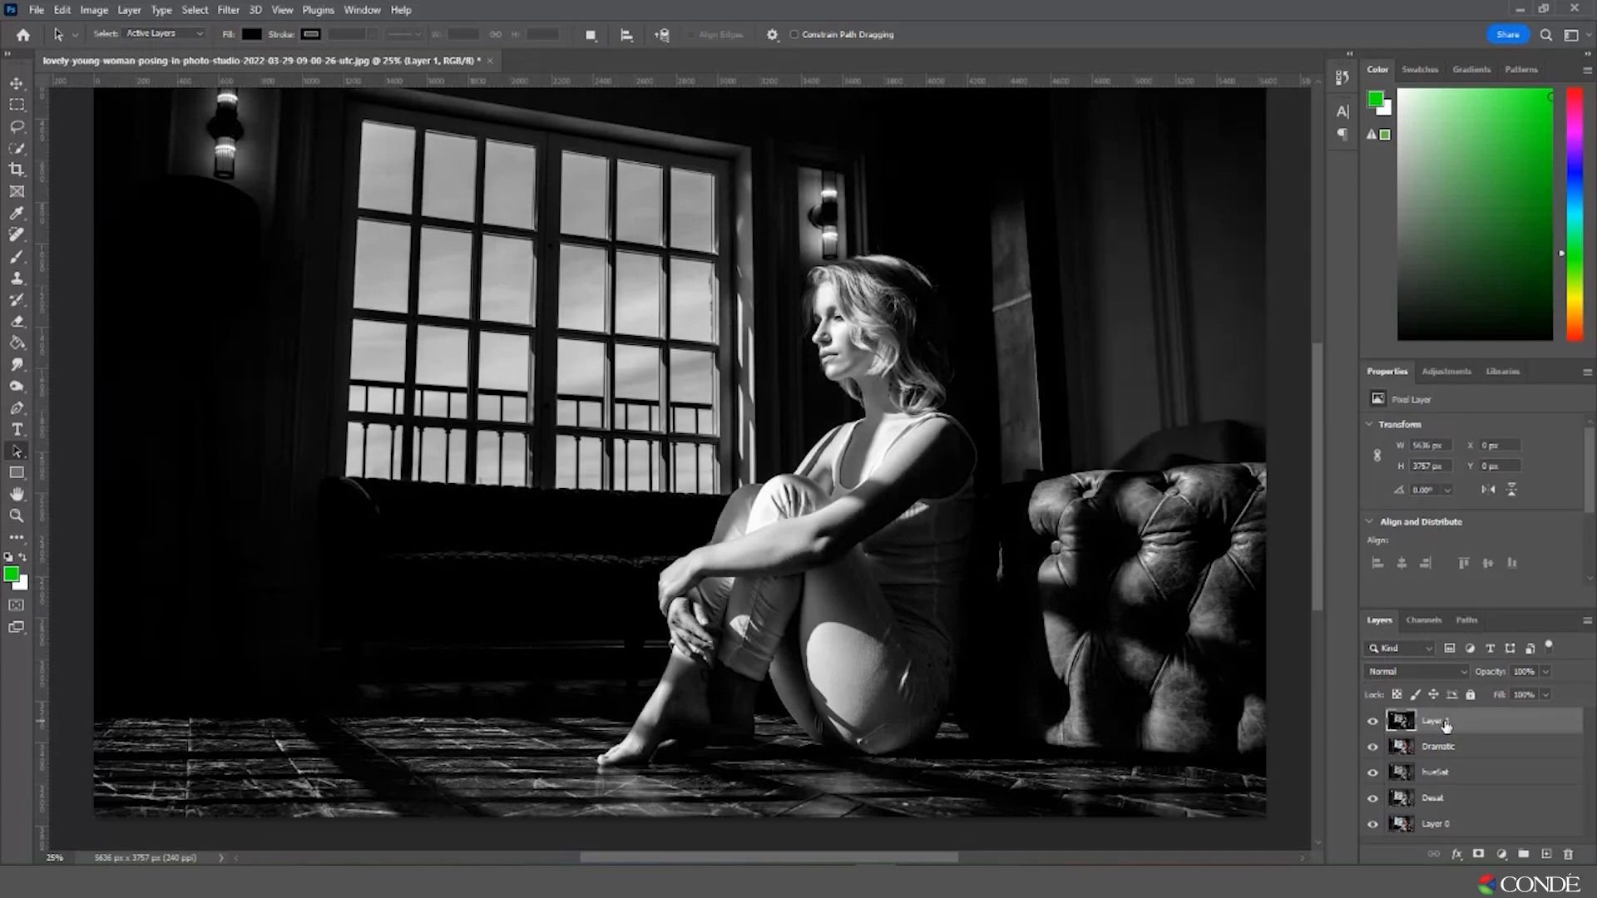
- Add a Curves adjustment layer above Layer 1
left_click(1457, 372)
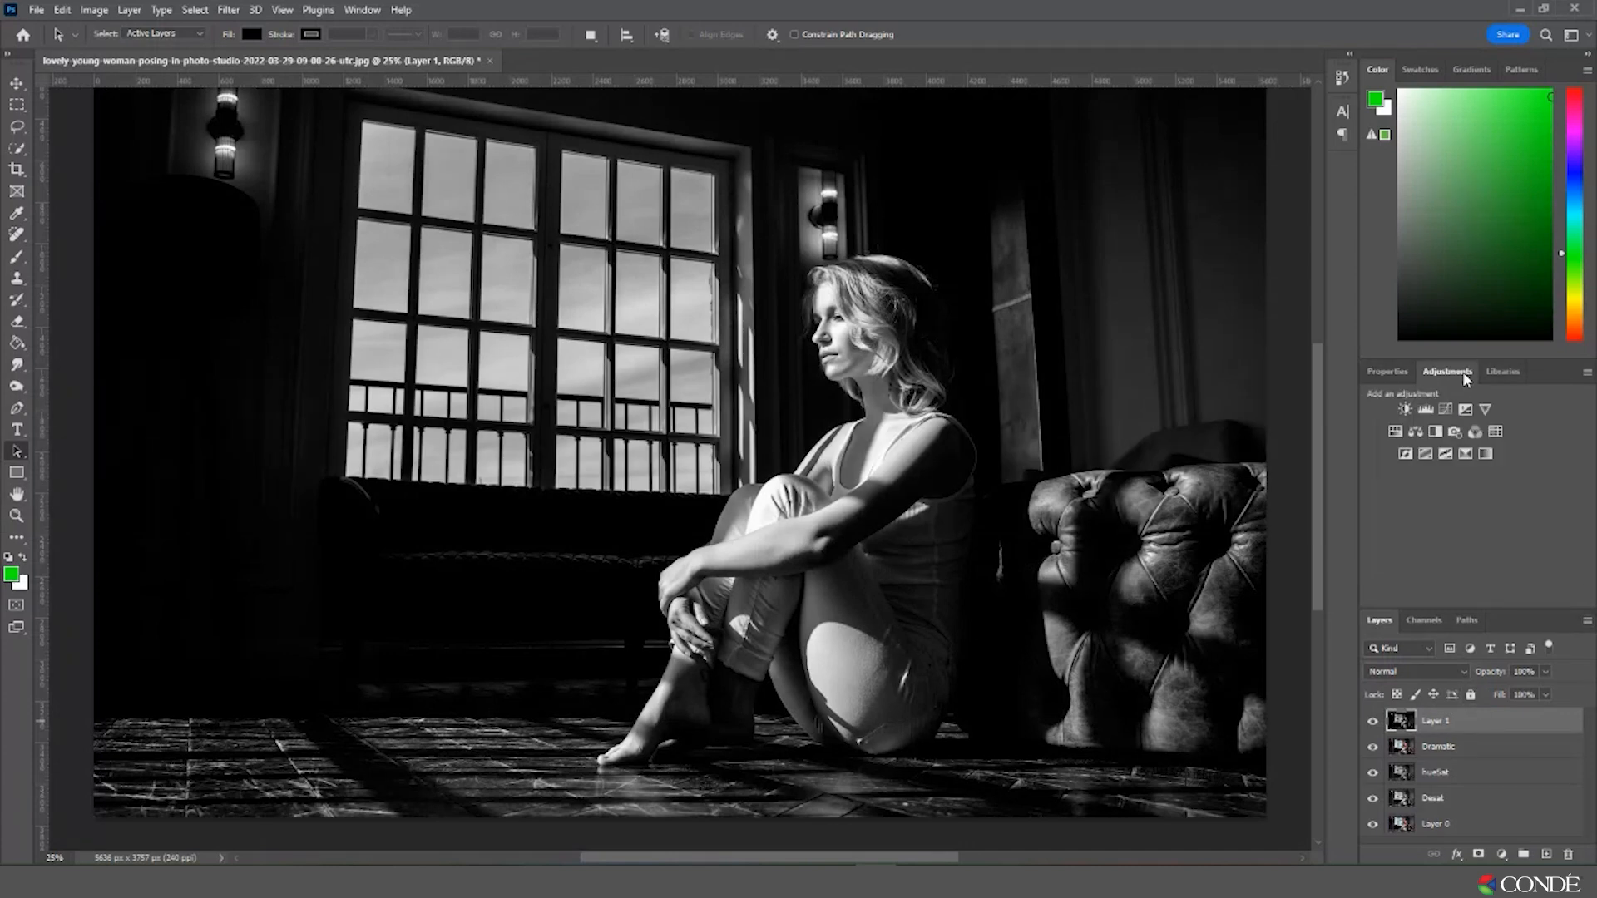
left_click(1466, 410)
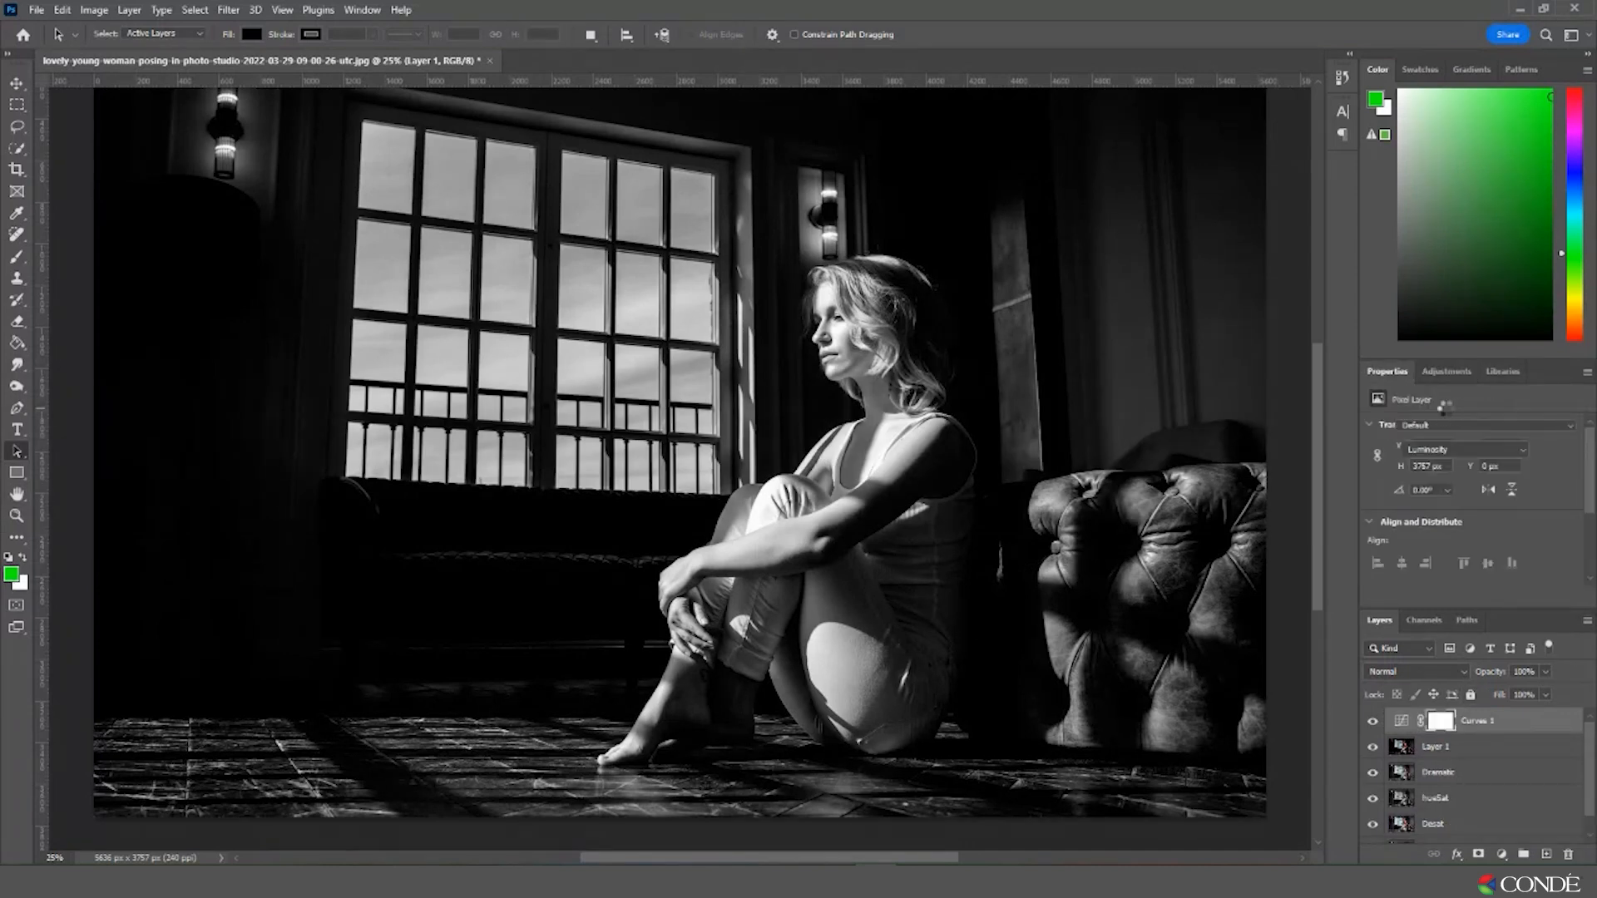
scroll(1477, 466, "down", 1)
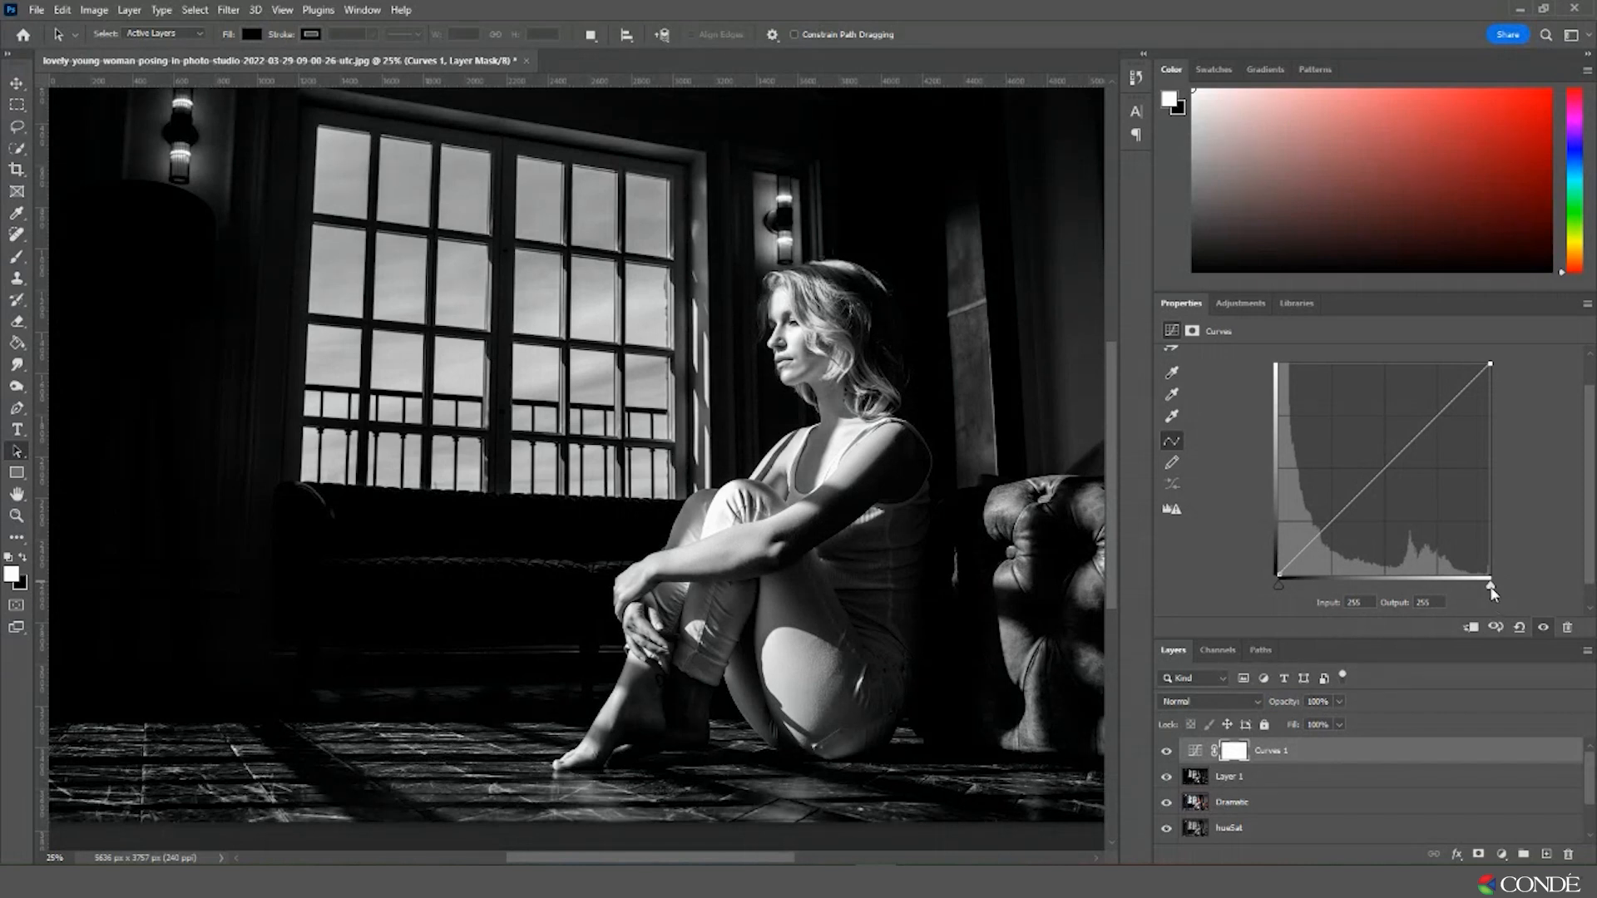
- Try the curve's white and black points, and an S-curve that lowers the shadows and raises the highlights around a midpoint anchor
mouse_move(1489, 585)
left_mouse_down()
mouse_move(1323, 589)
mouse_move(1495, 585)
left_mouse_up()
mouse_move(1277, 588)
left_mouse_down()
mouse_move(1397, 588)
mouse_move(1266, 586)
left_mouse_up()
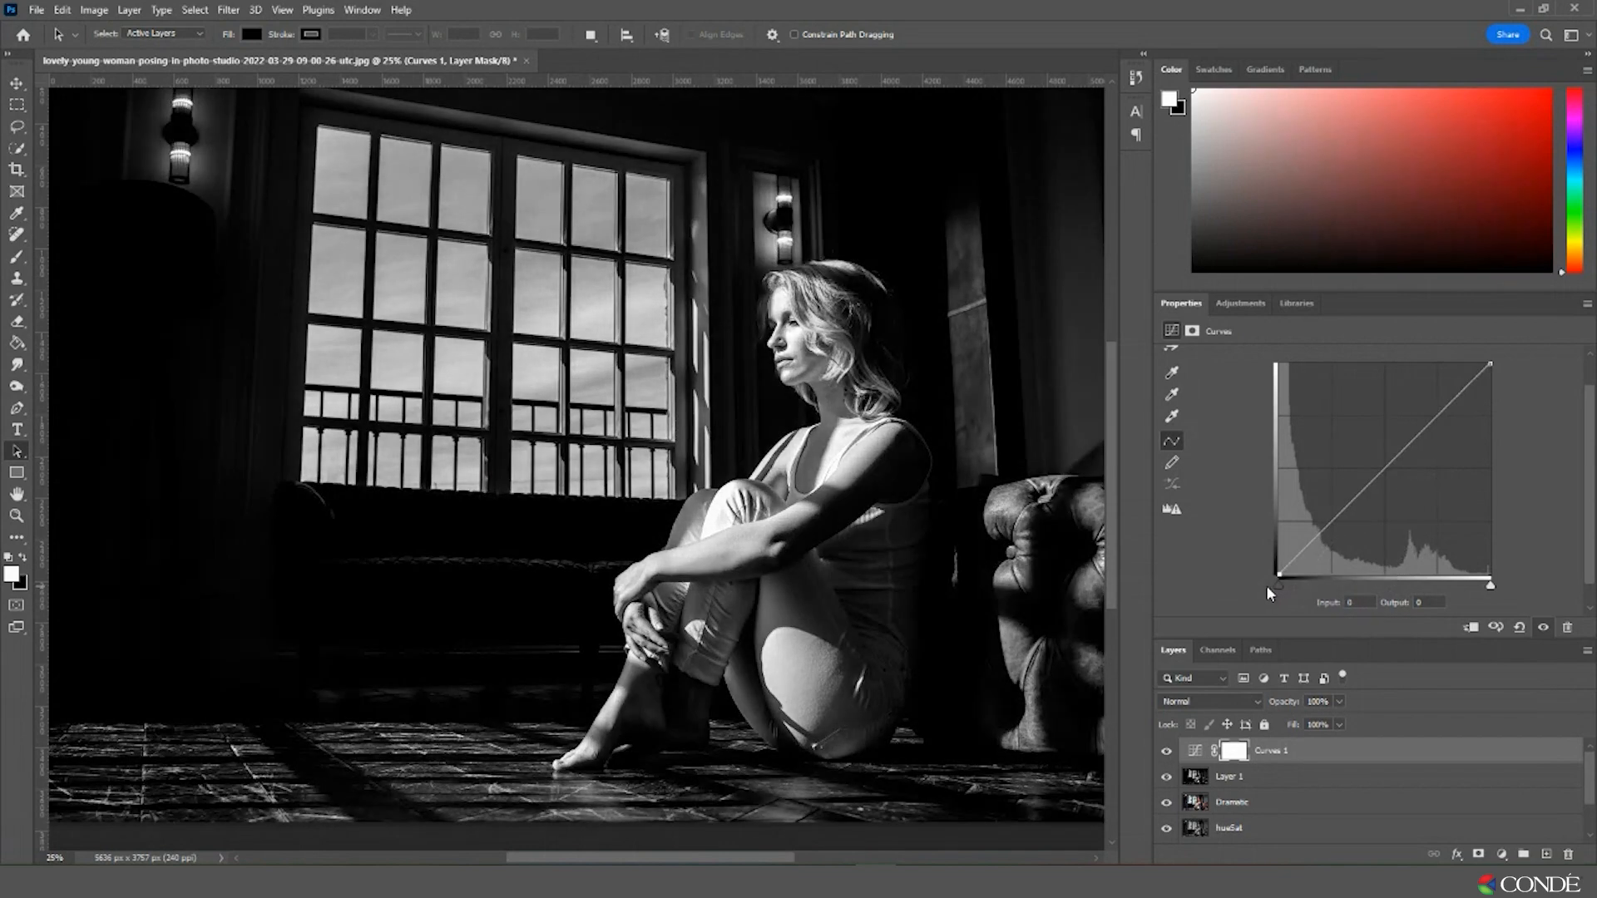
left_click(1333, 521)
left_click(1438, 416)
left_click(1385, 470)
left_click_drag(1333, 522, 1333, 538)
left_click_drag(1438, 419, 1435, 412)
left_click_drag(1334, 535, 1332, 542)
left_click_drag(1439, 421, 1438, 401)
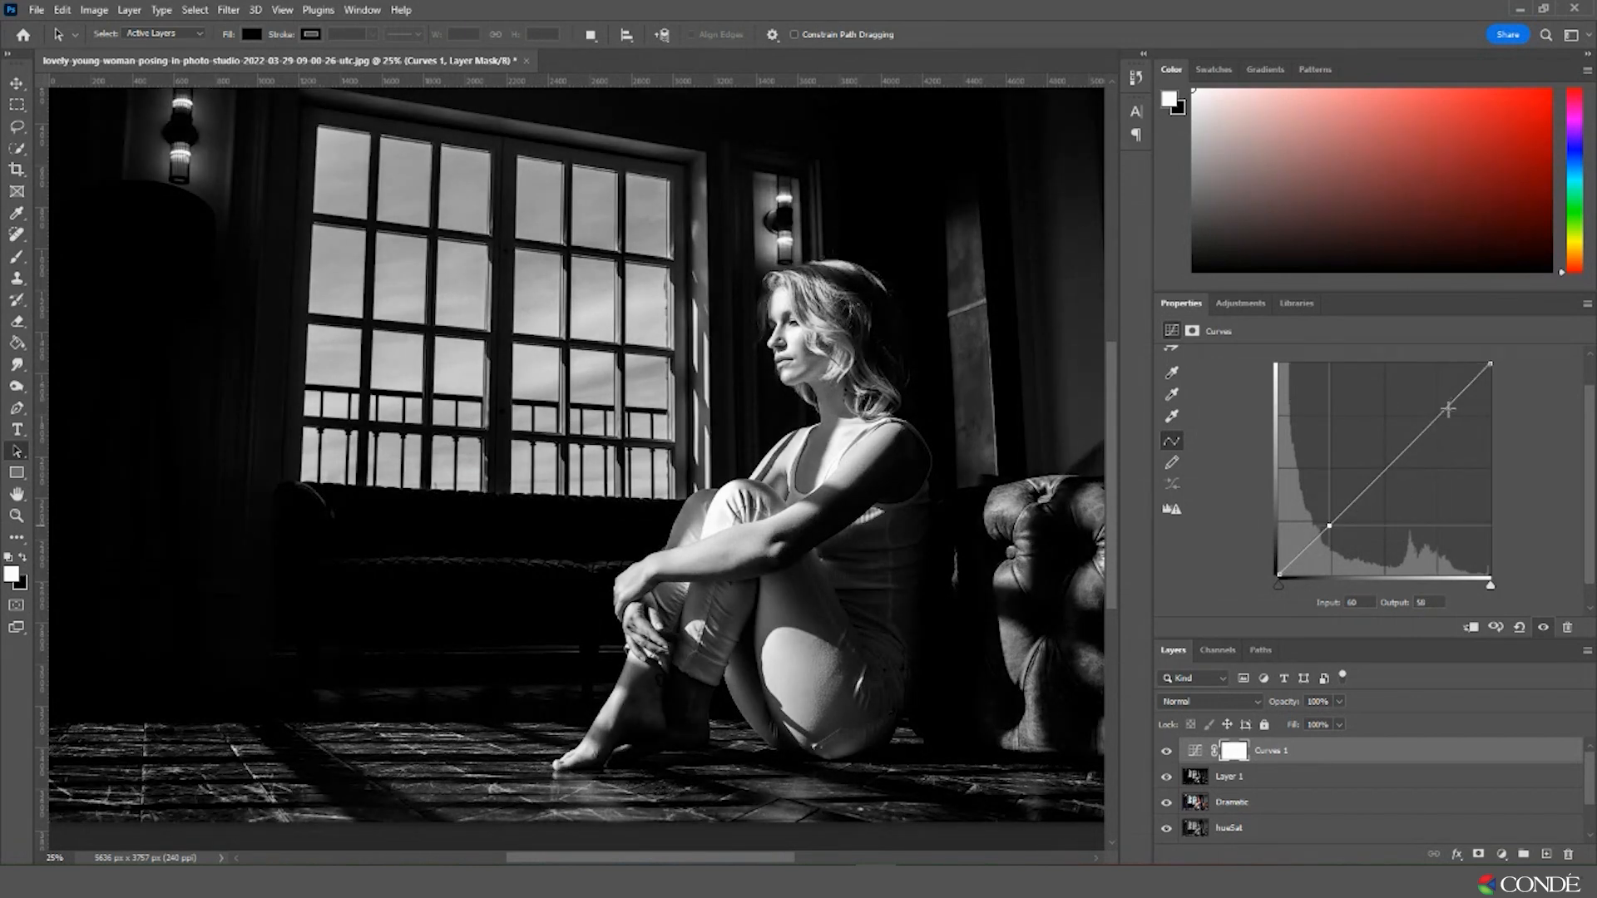
- Anchor the curve's midpoint, then raise the shadow point and lower the highlight point to reduce contrast
left_click(1385, 473)
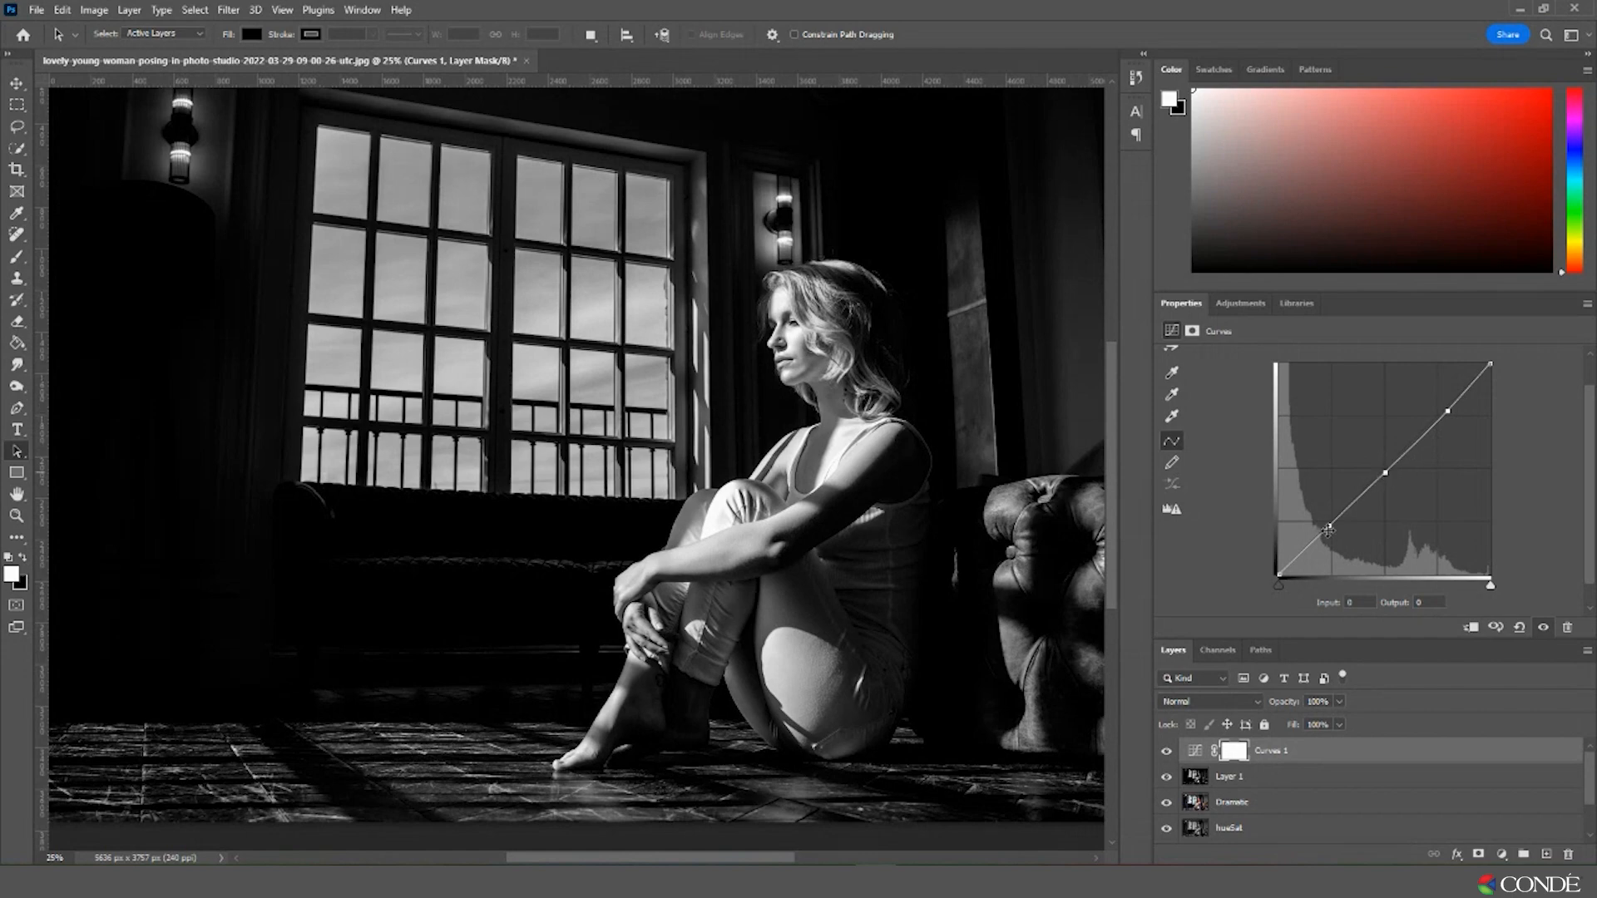
left_click_drag(1331, 526, 1333, 505)
left_click_drag(1451, 407, 1452, 426)
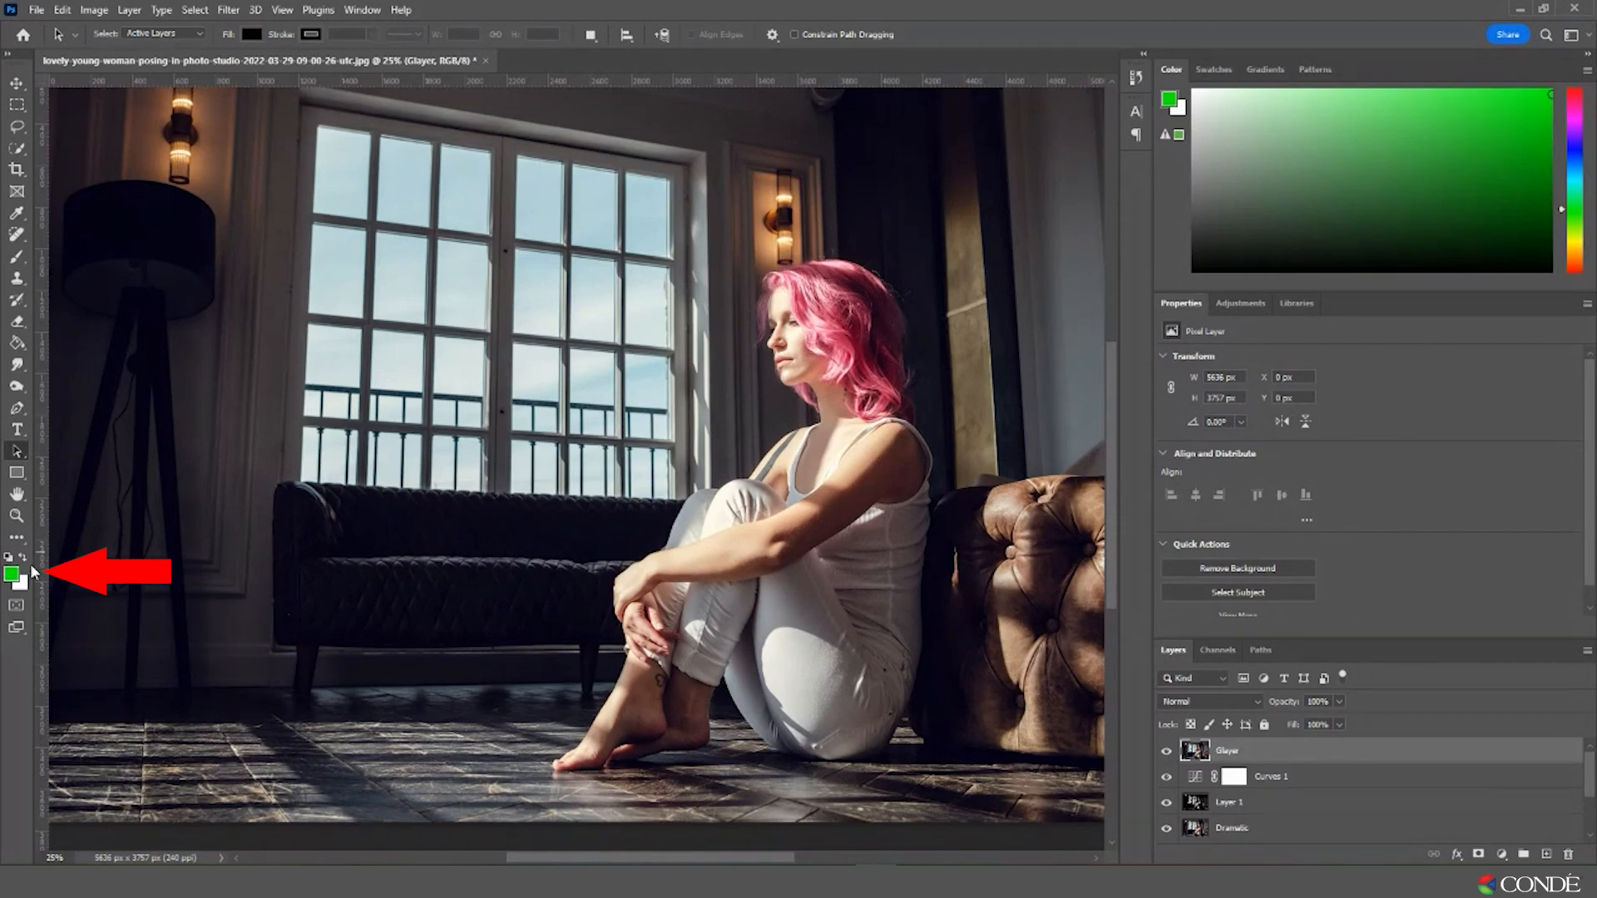
- Reset the colours to default and set the foreground colour to red ff0000
key("d")
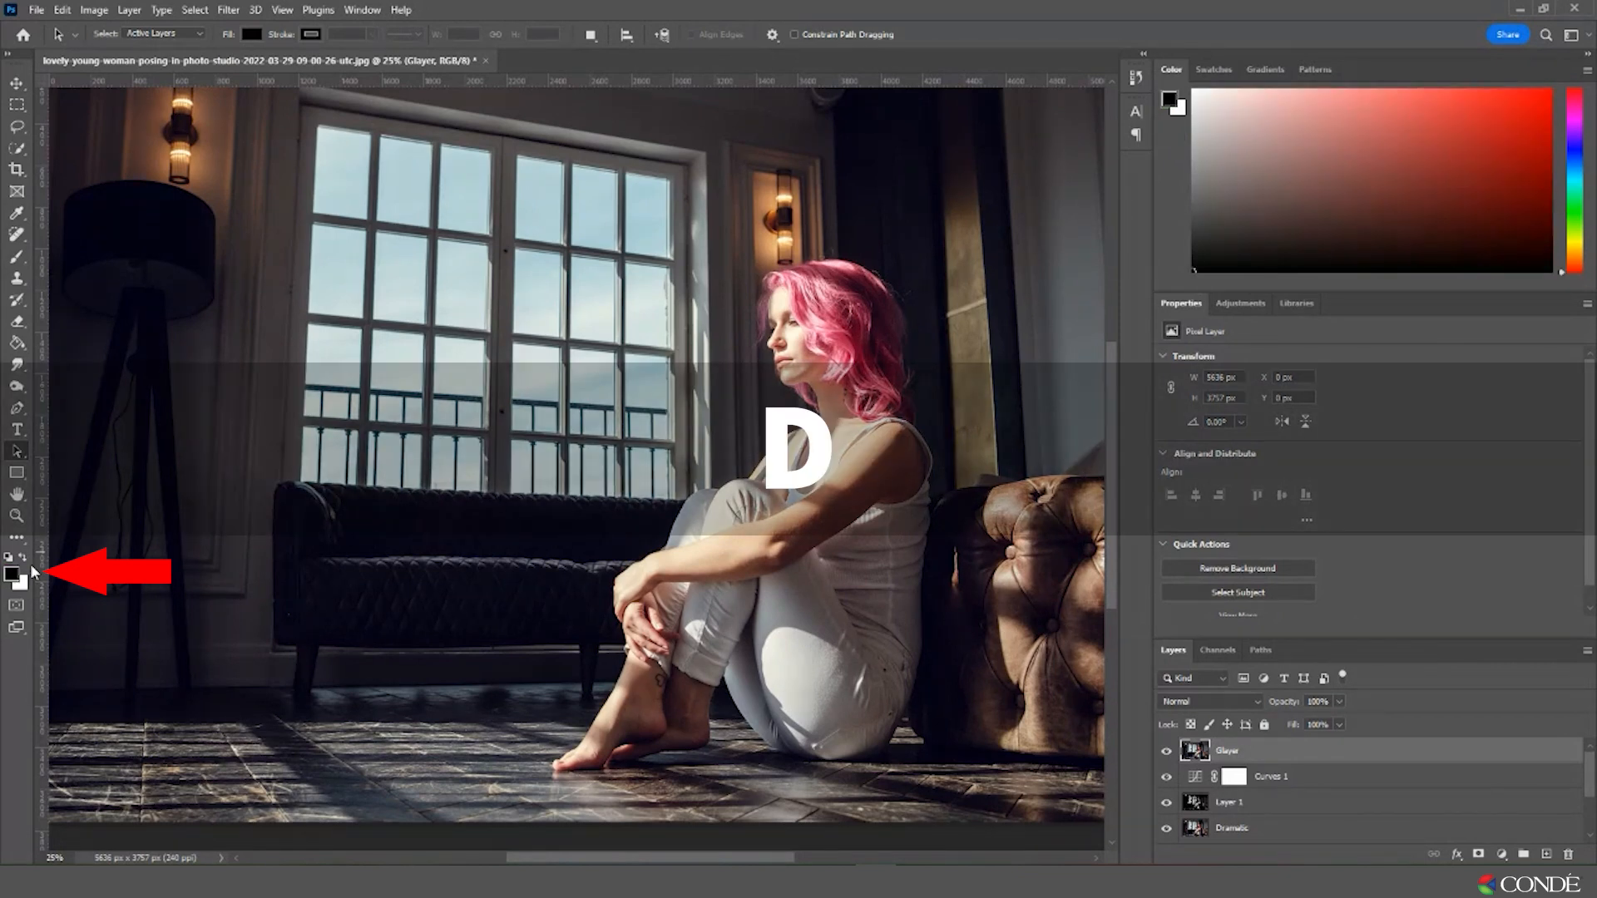
left_click(12, 574)
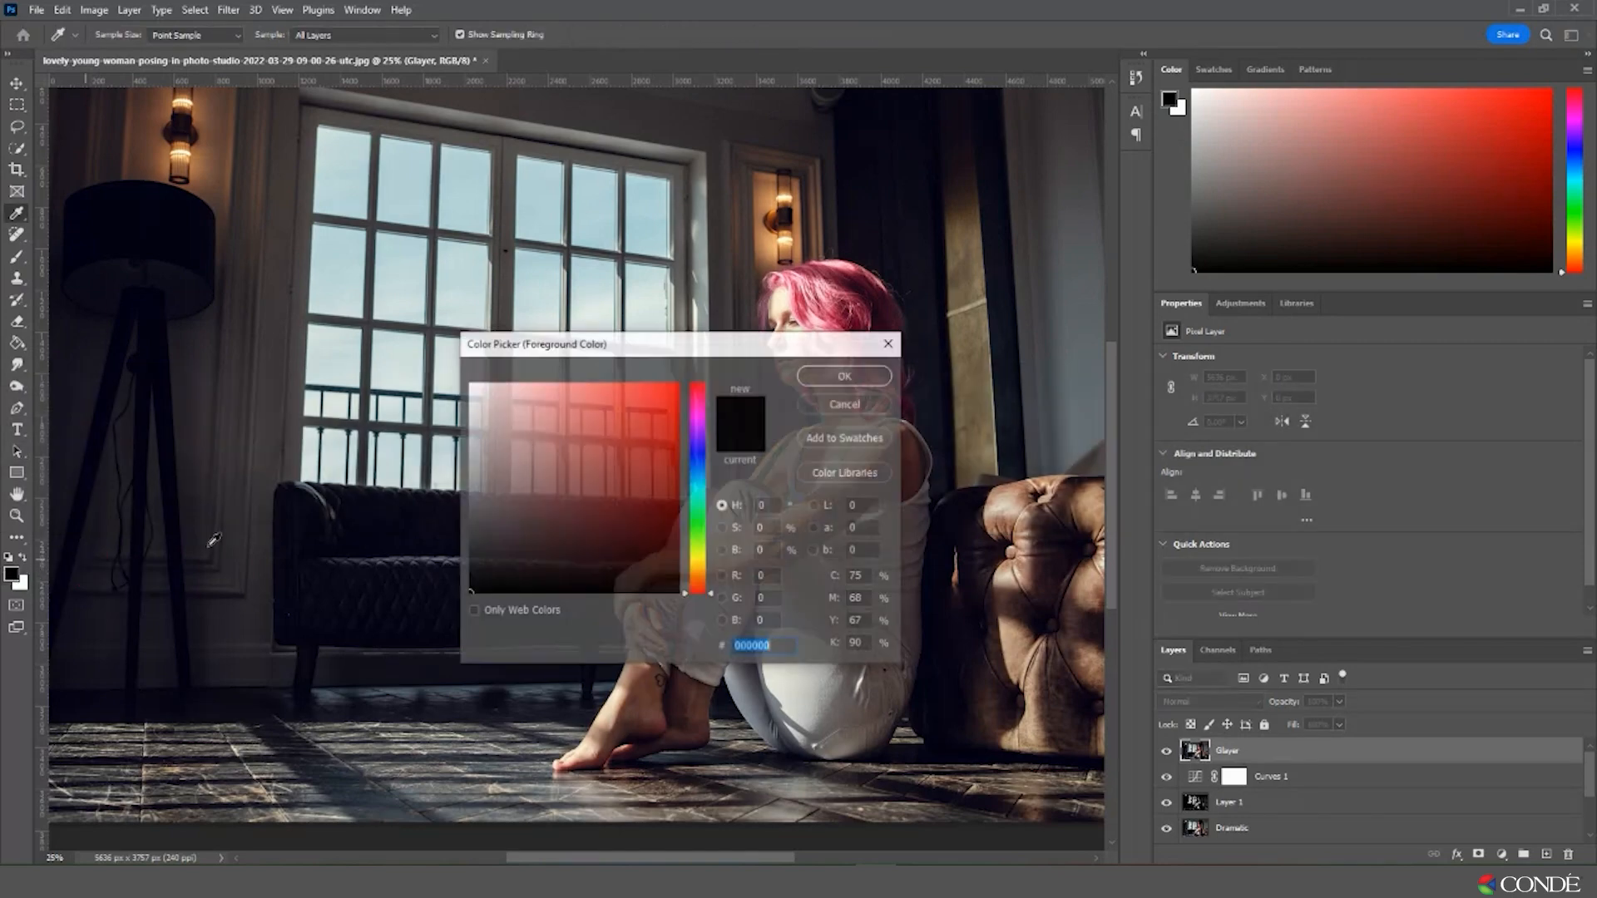
type("ff0000")
left_click(845, 375)
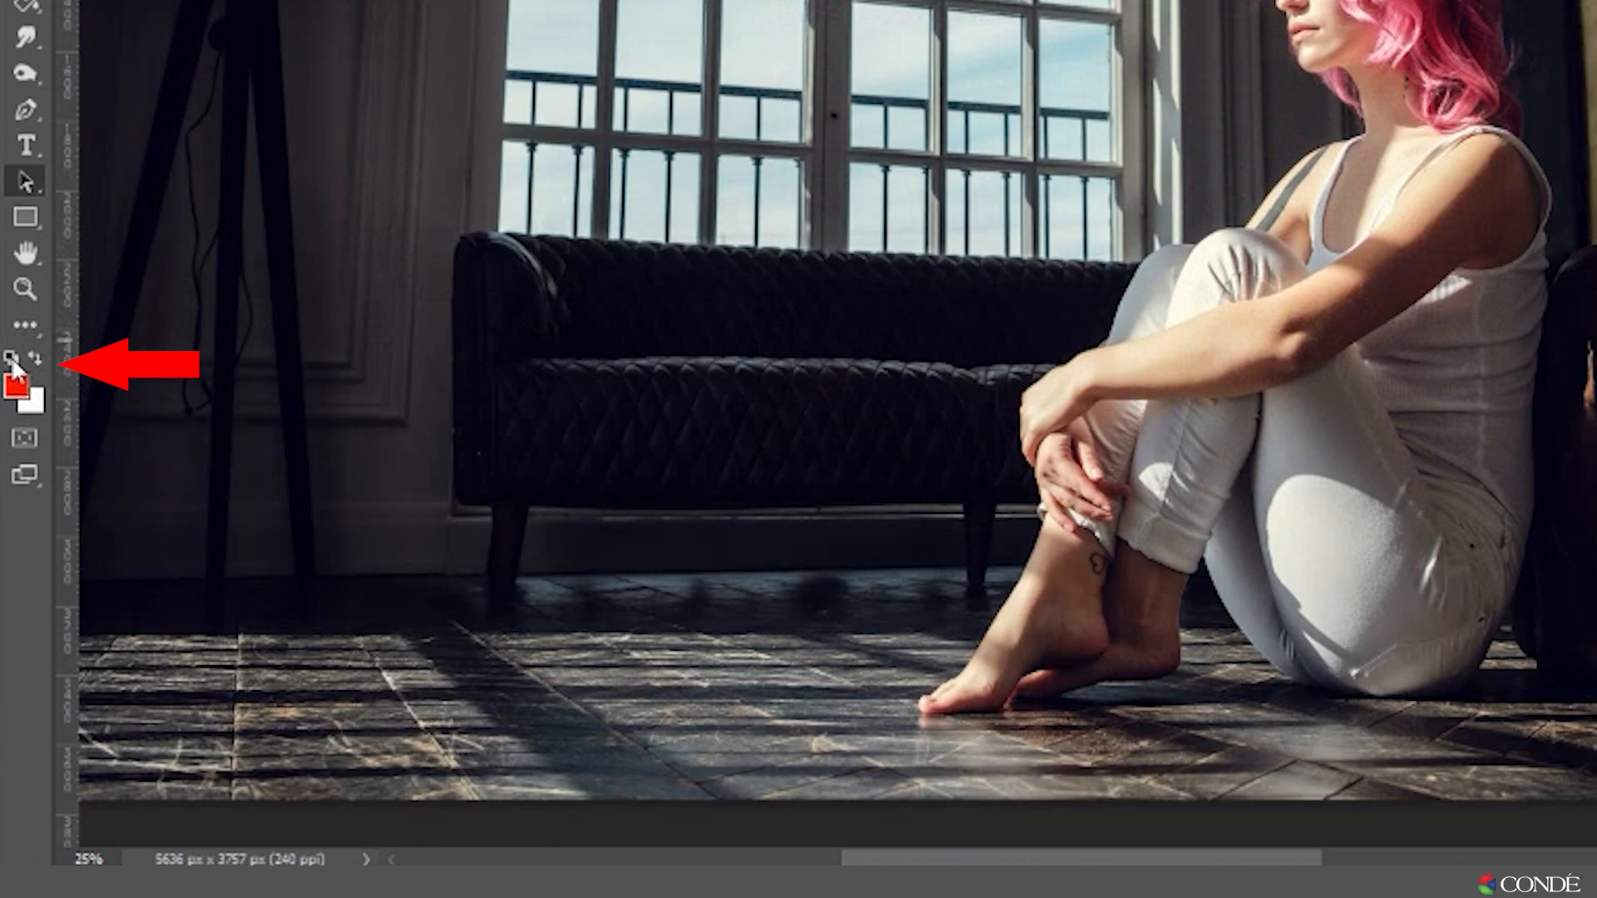
- Restore the default black and white colours and add a Gradient Map adjustment layer above Glayer
left_click(11, 356)
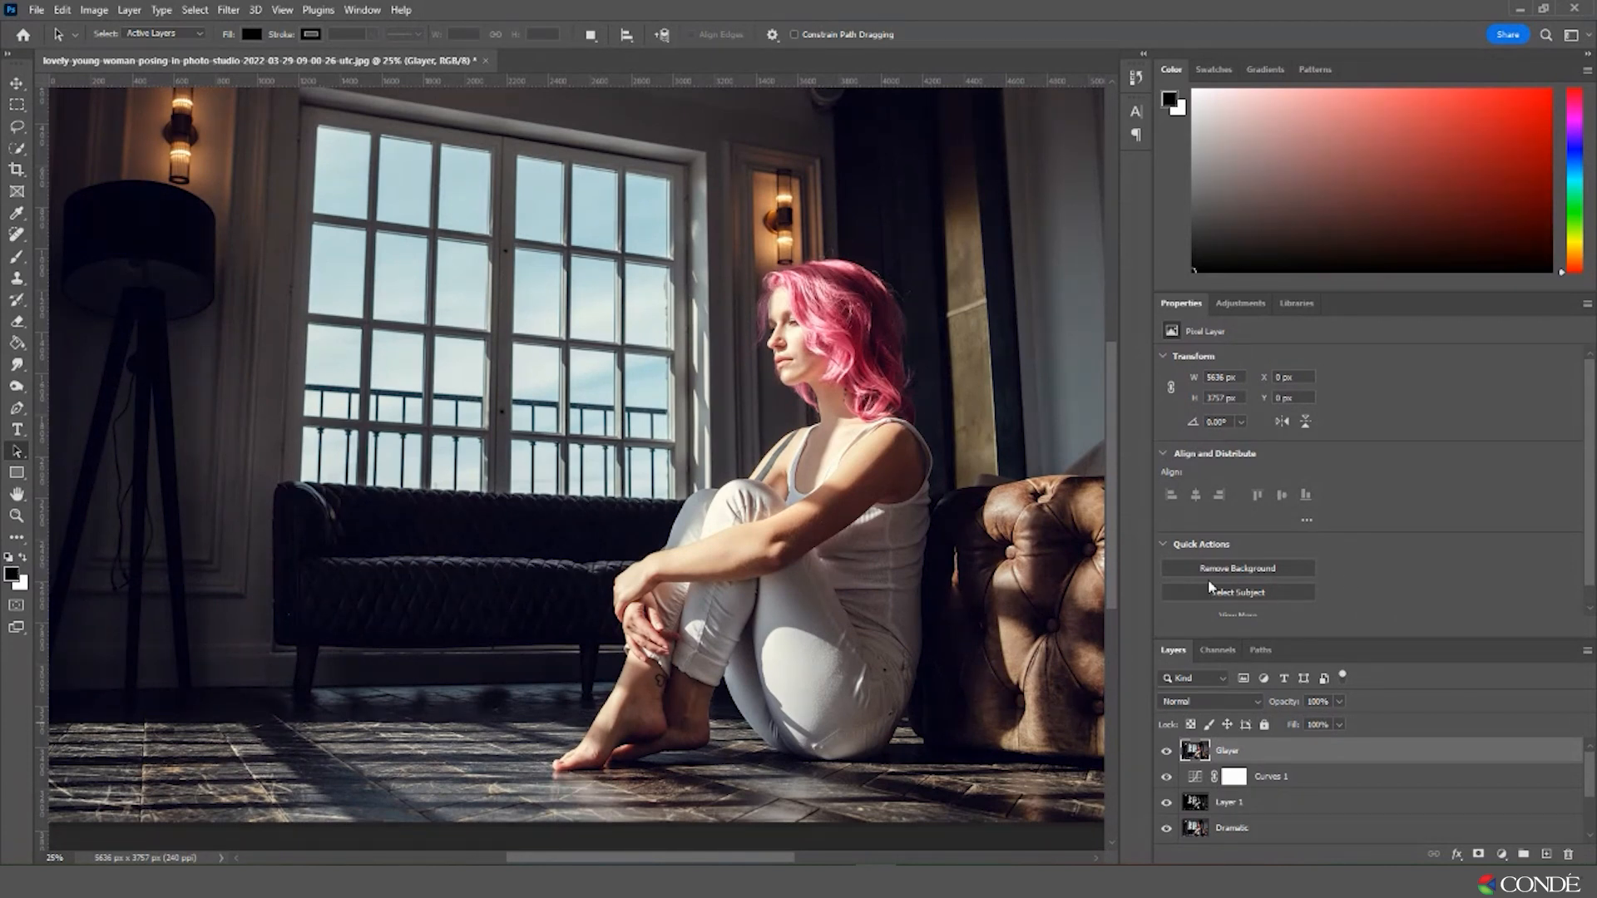
left_click_drag(1156, 619, 1456, 599)
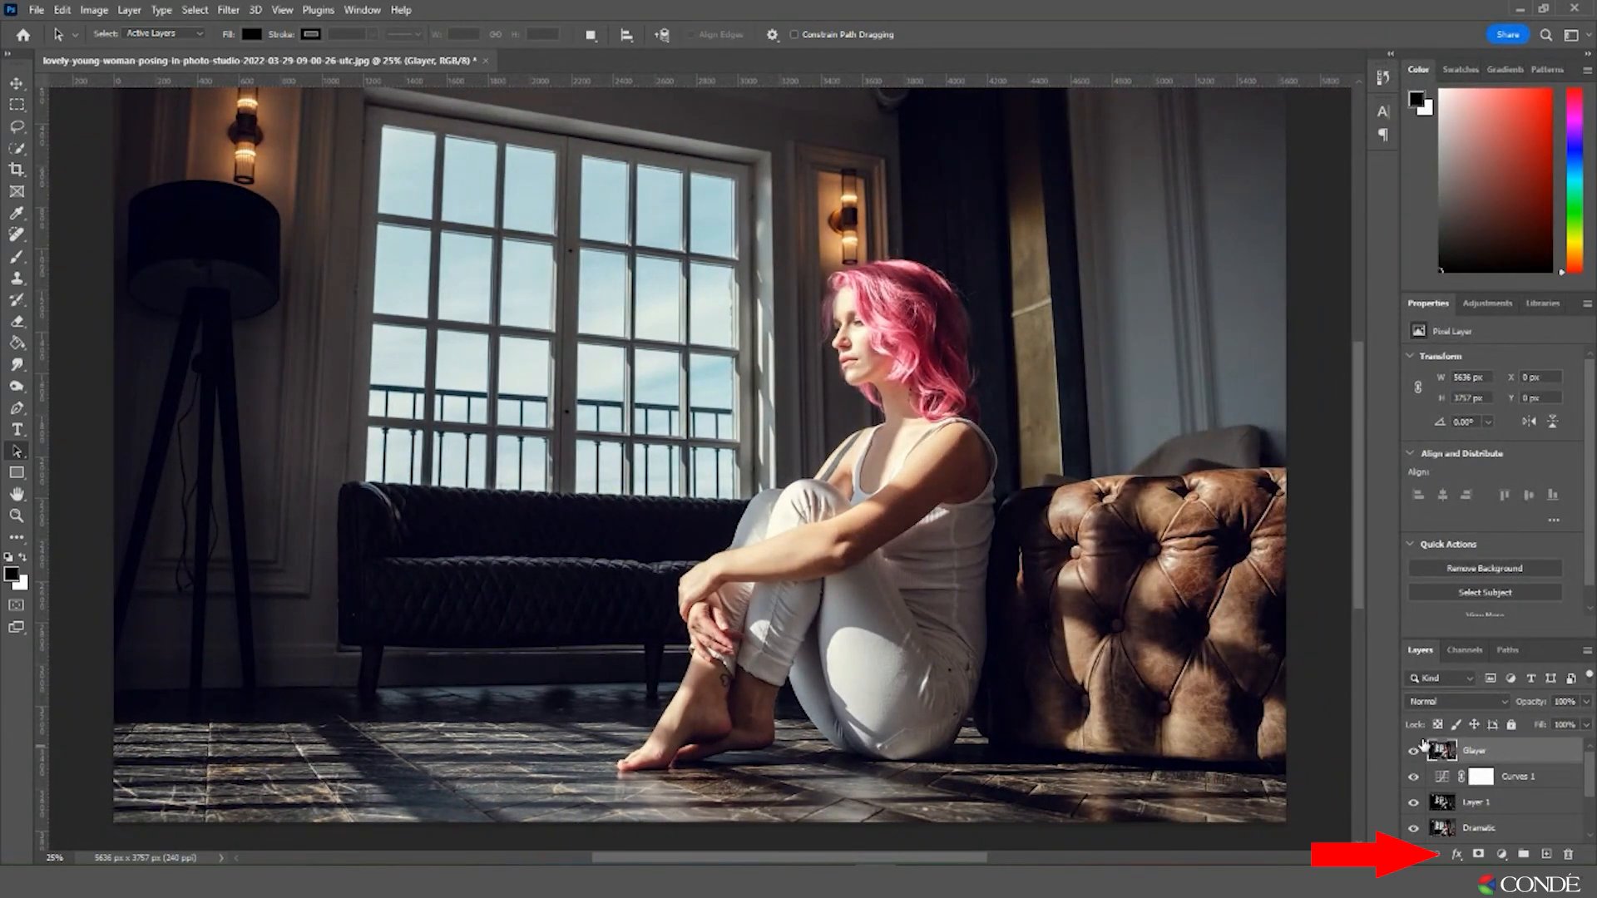
left_click(1507, 855)
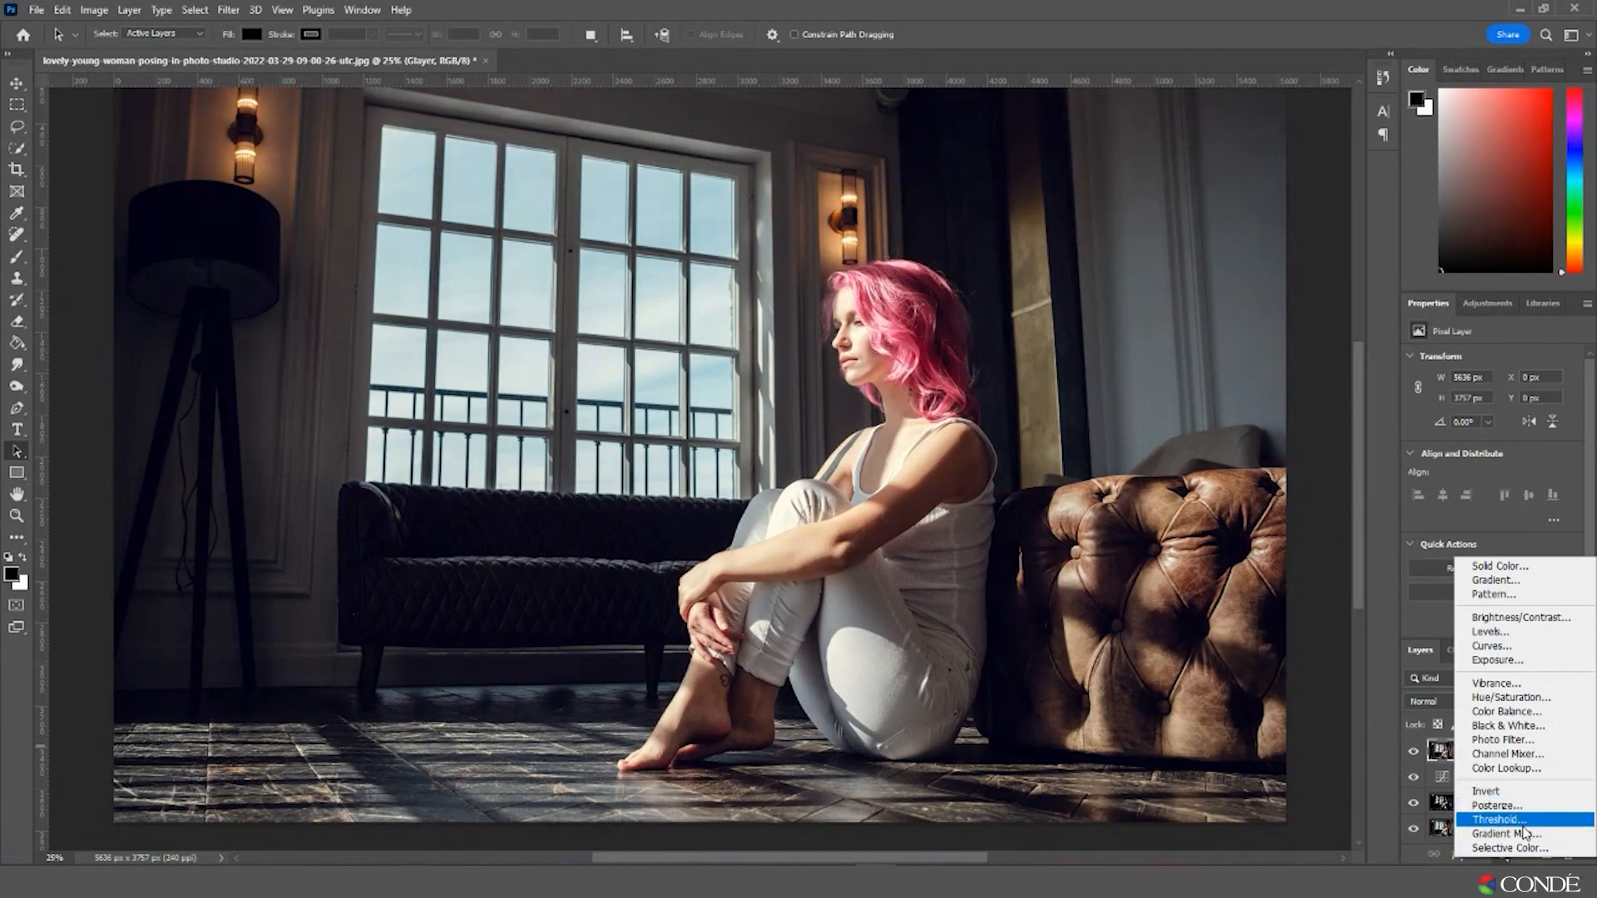
left_click(1506, 833)
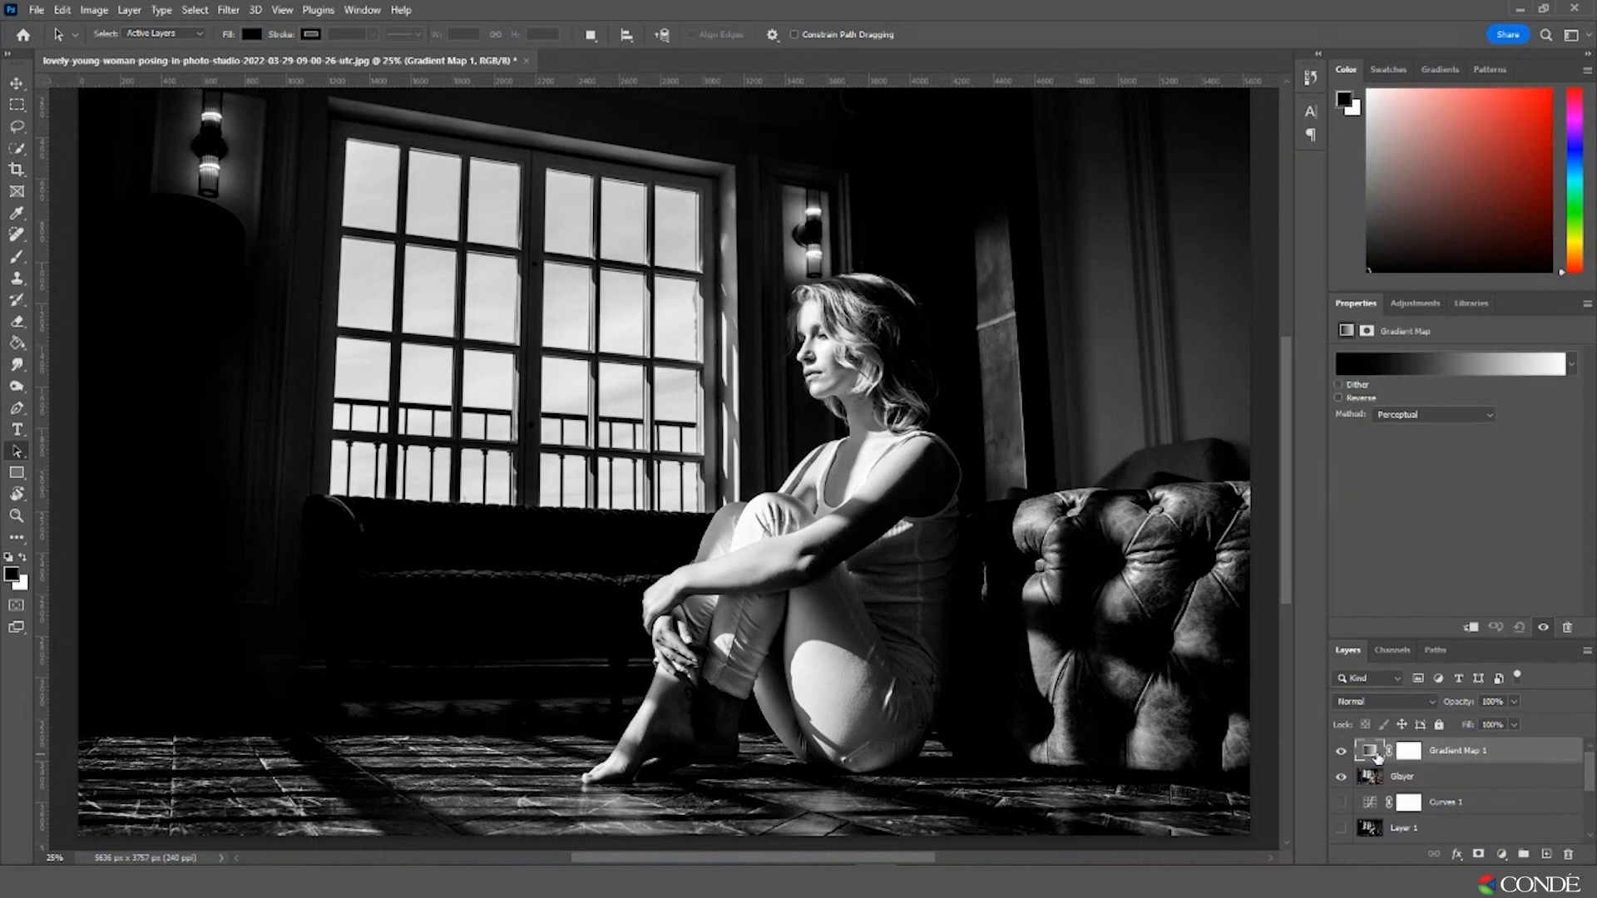
- Open the Gradient Map layer mask in Select and Mask and examine the Smooth refinement
left_click(1407, 757)
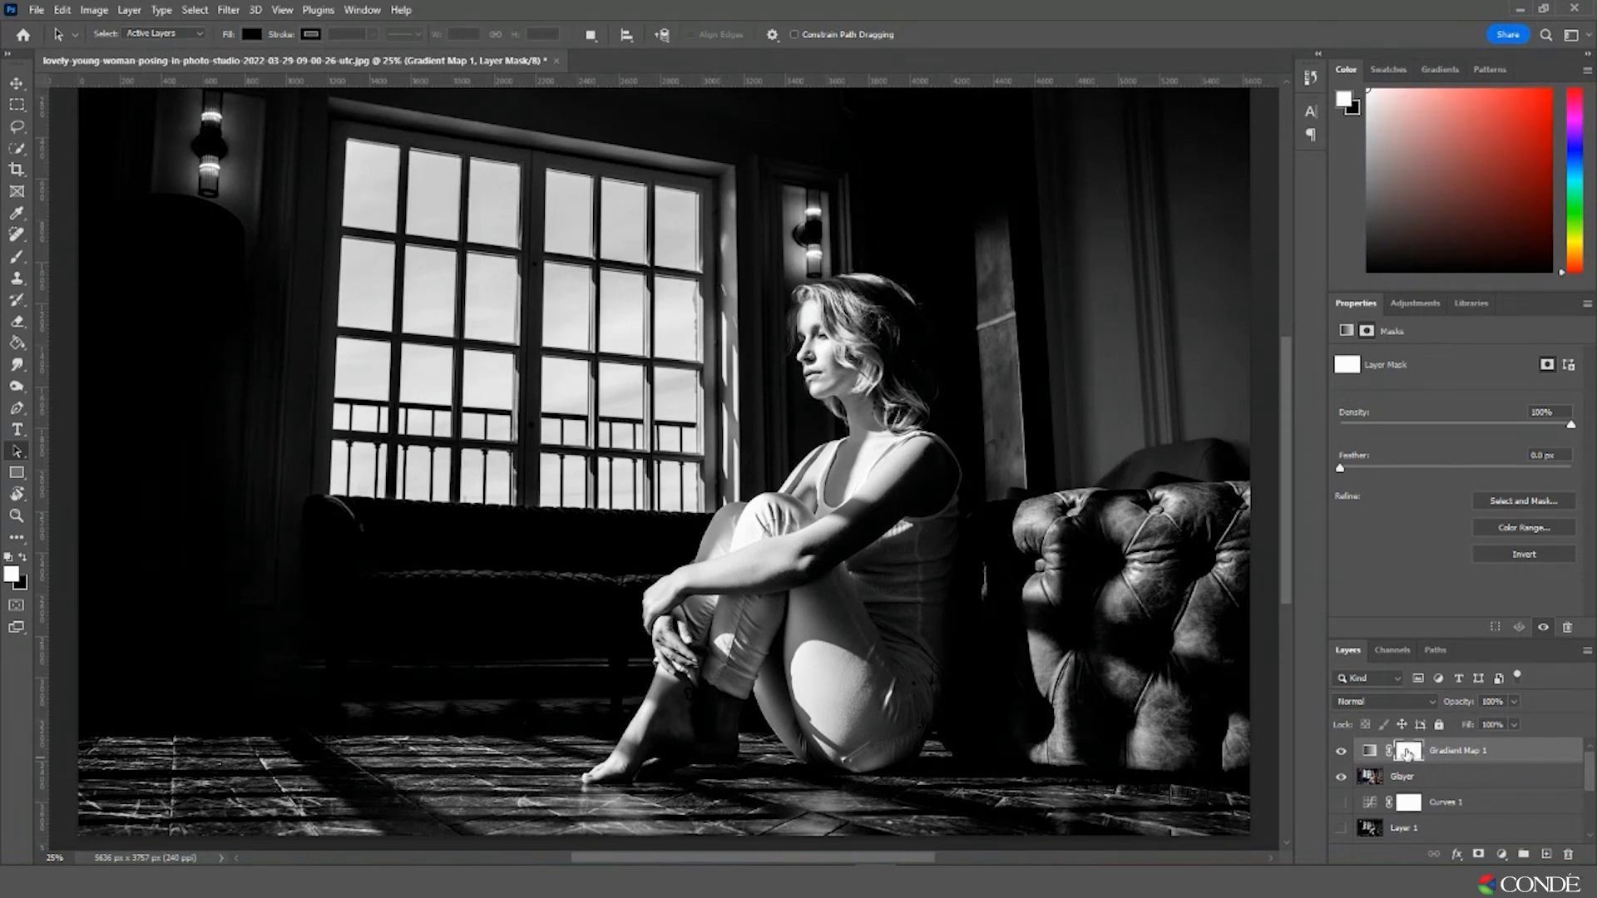
double_click(1419, 757)
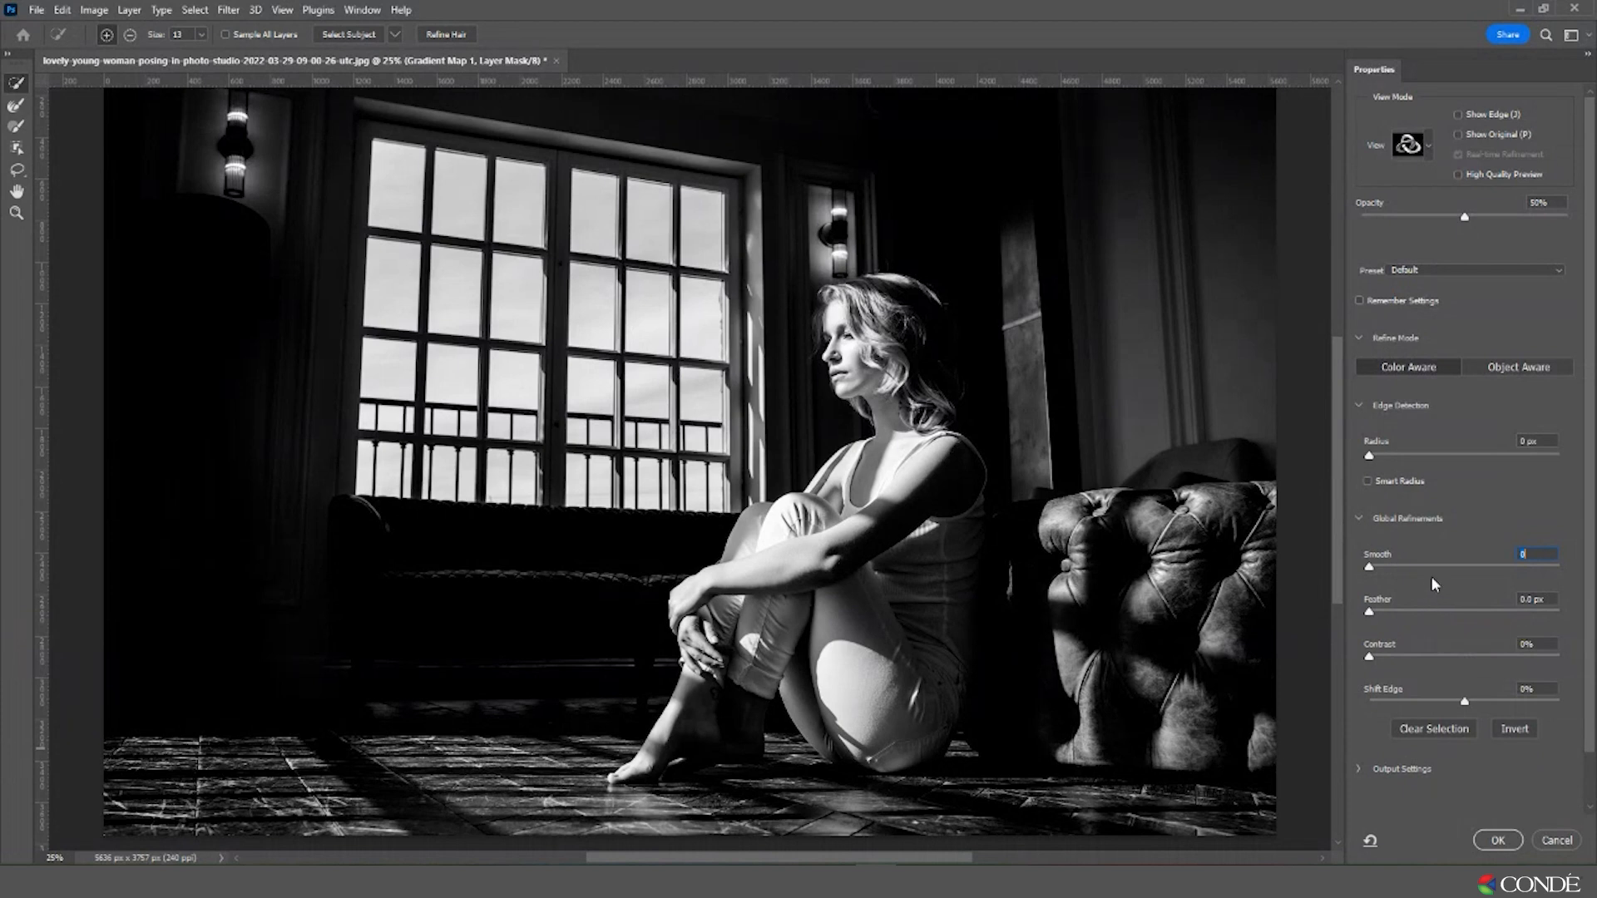
mouse_move(1408, 564)
left_mouse_down()
mouse_move(1429, 571)
mouse_move(1377, 568)
mouse_move(1406, 567)
left_mouse_up()
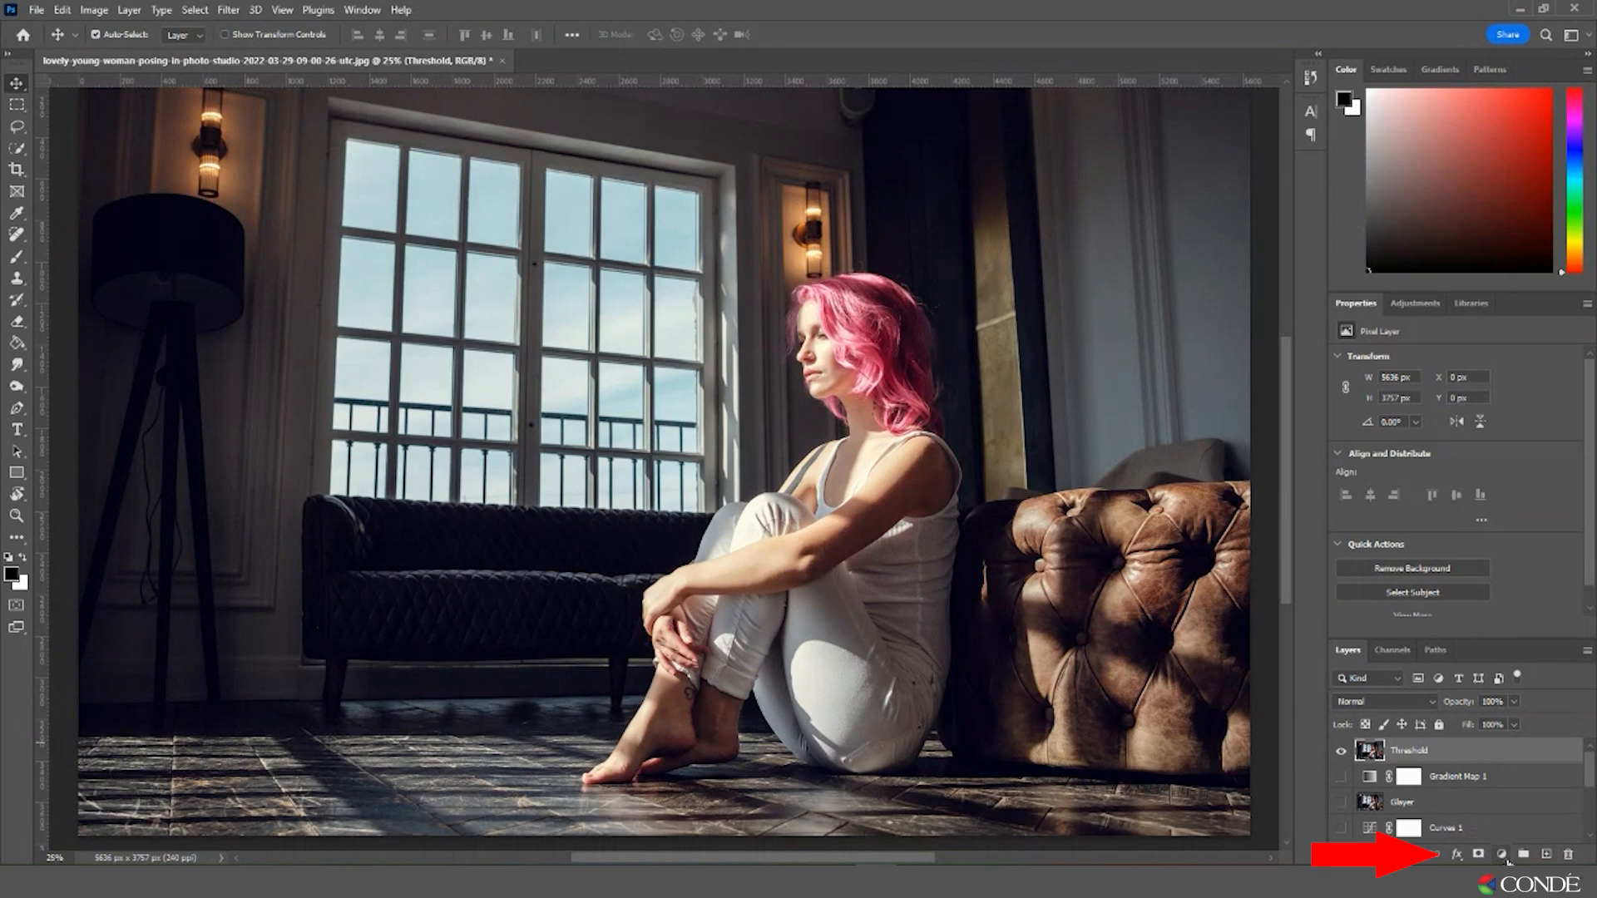
- Add a Threshold adjustment layer above the Threshold layer and set its threshold level to 187
left_click(1504, 856)
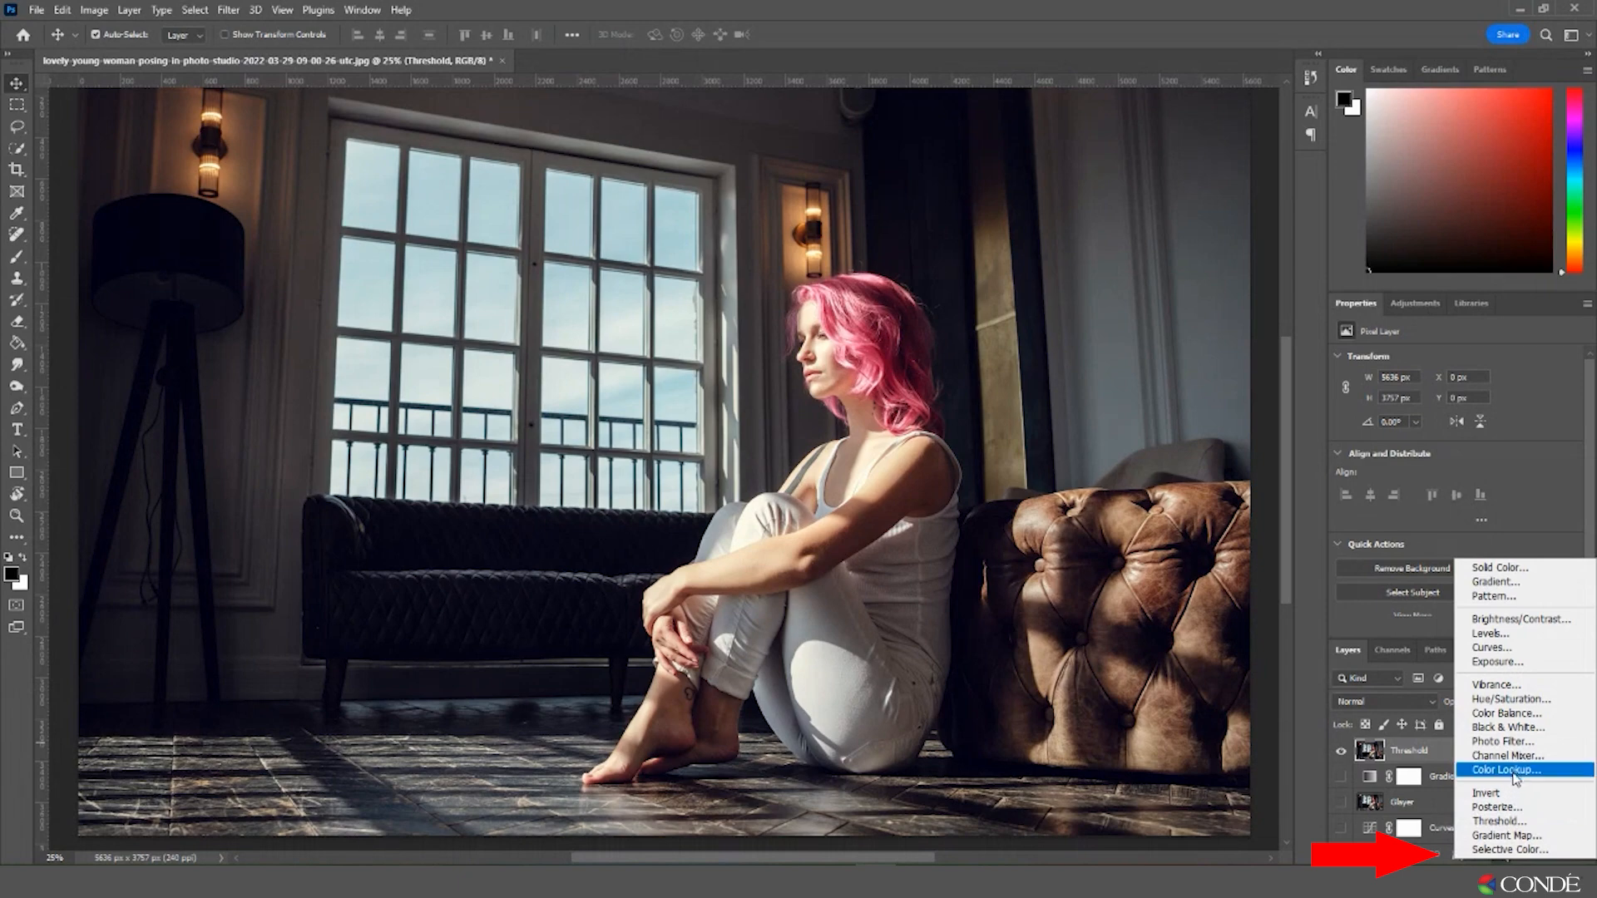
left_click(1515, 821)
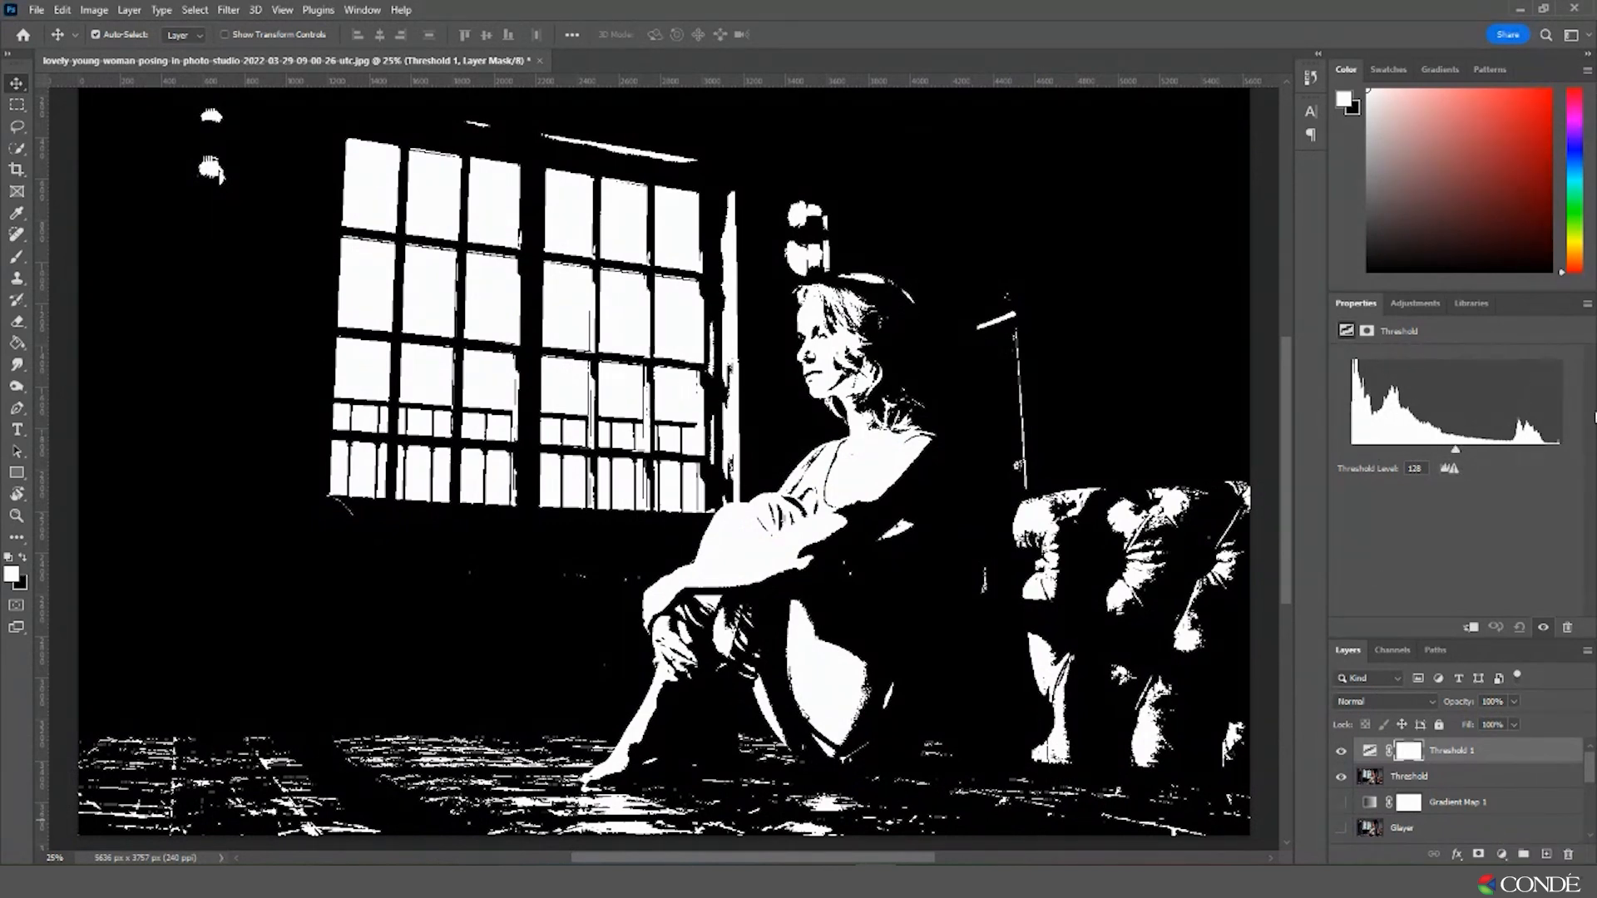
left_click_drag(1456, 455, 1508, 458)
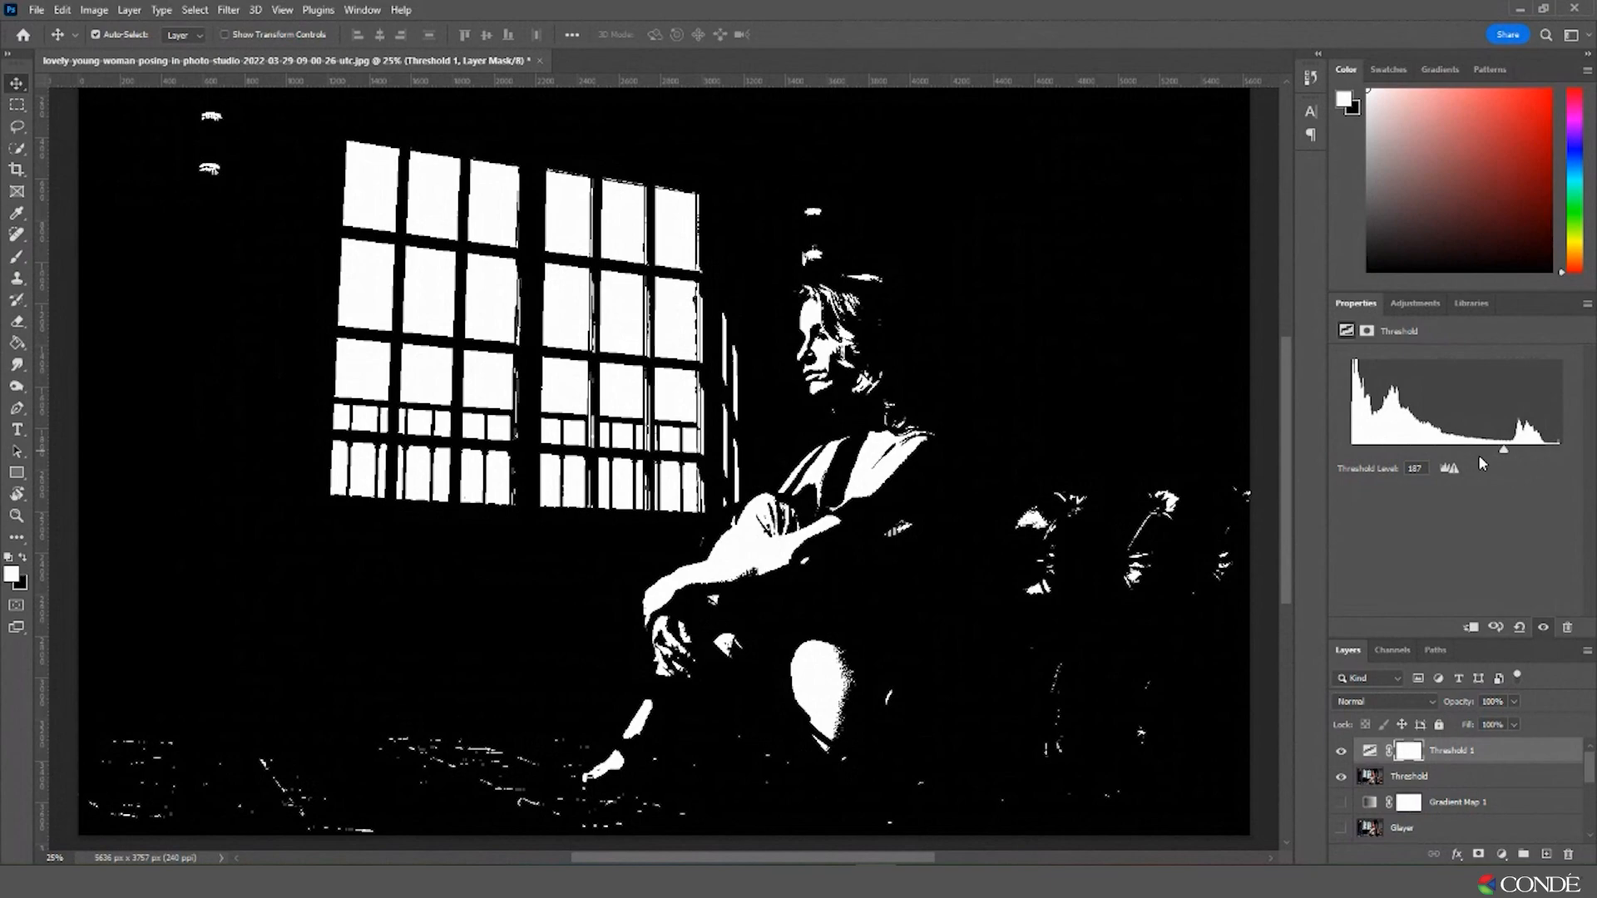